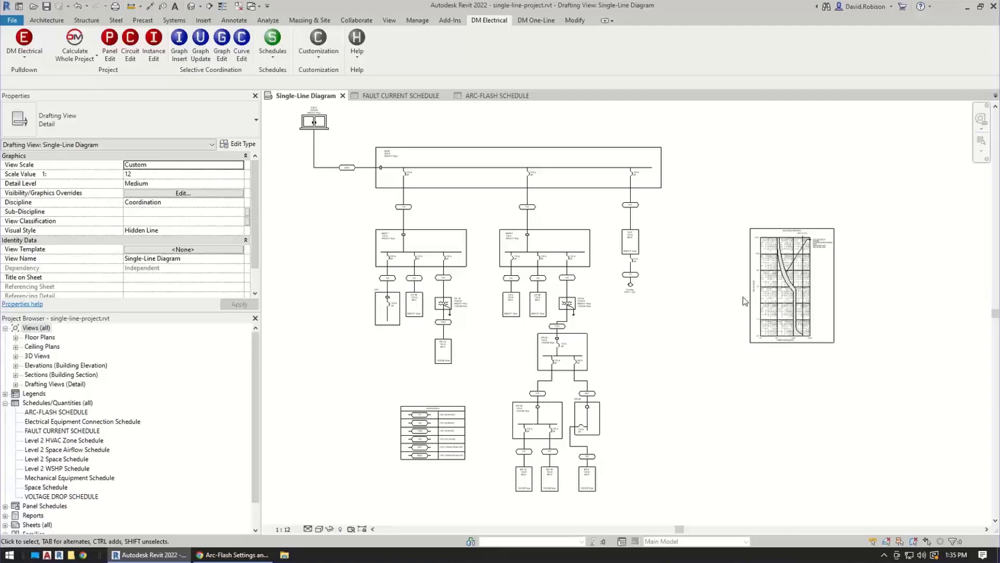
# - View the FAULT CURRENT SCHEDULE and bring up the feeder settings of switchboard SWB in Panel Edit
pyautogui.click(397, 95)
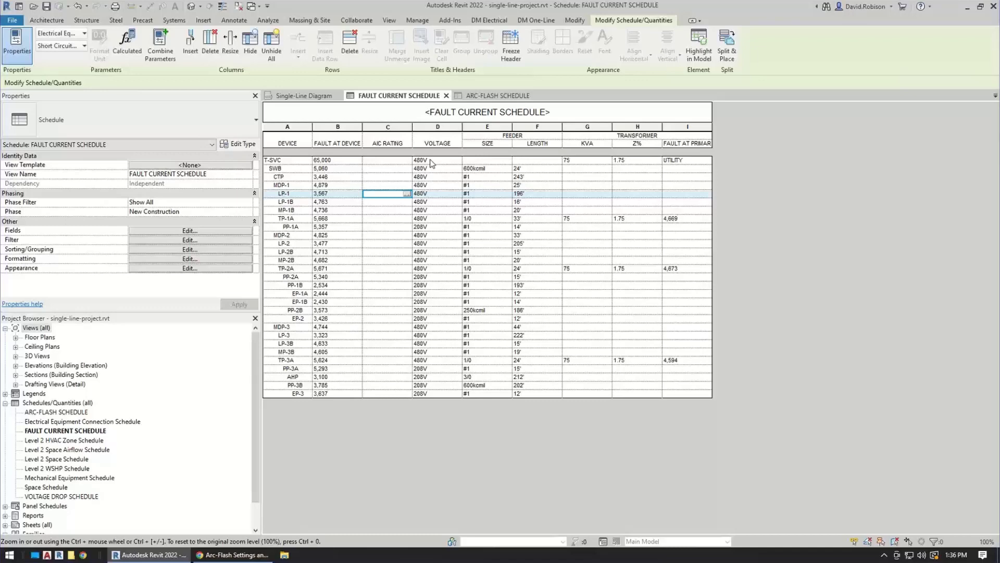
pyautogui.click(489, 20)
pyautogui.click(109, 43)
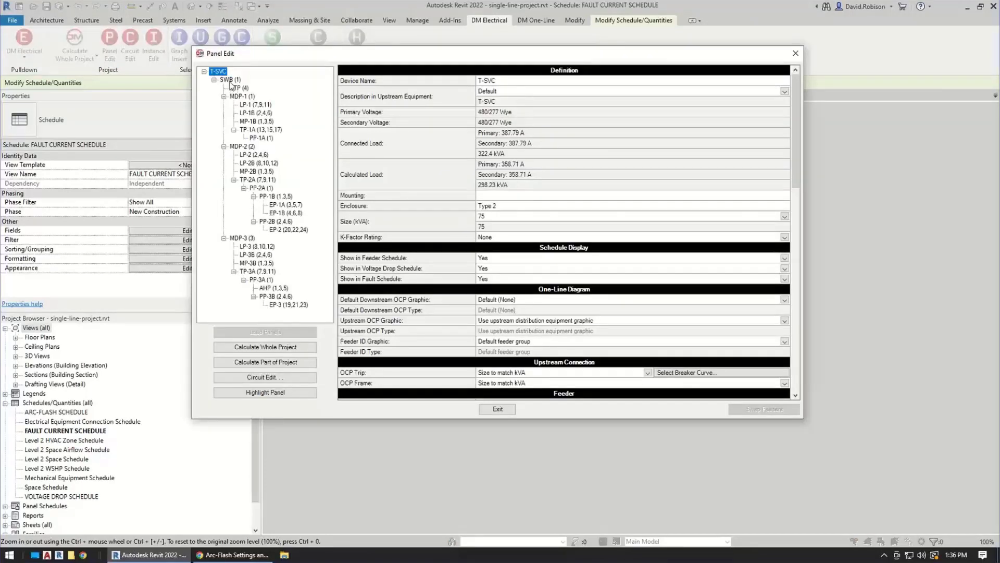
pyautogui.press('Down')
pyautogui.scroll(-8, 473, 271)
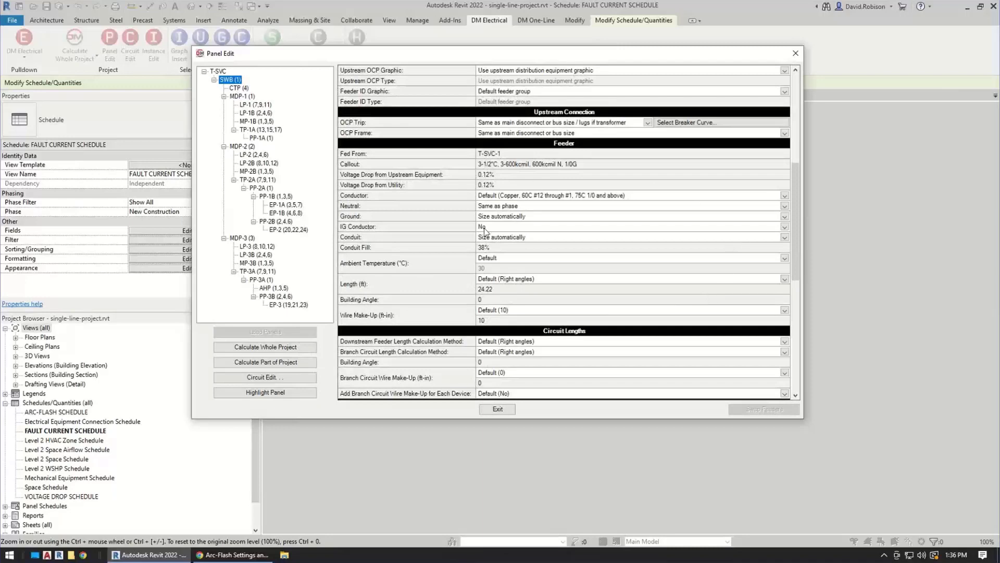
# - Review the feeder length calculation options and the feeder callout for SWB
pyautogui.click(434, 284)
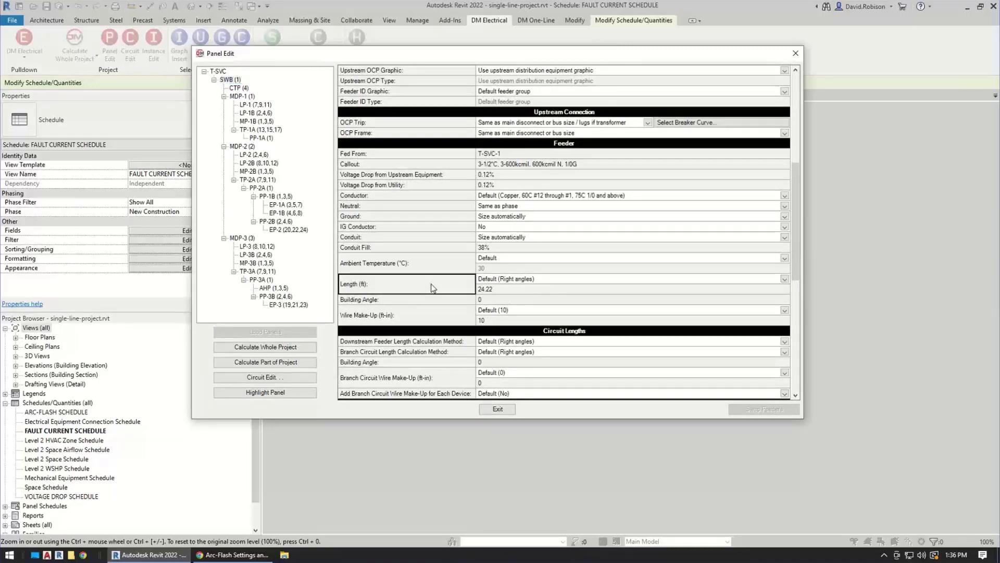
pyautogui.click(563, 279)
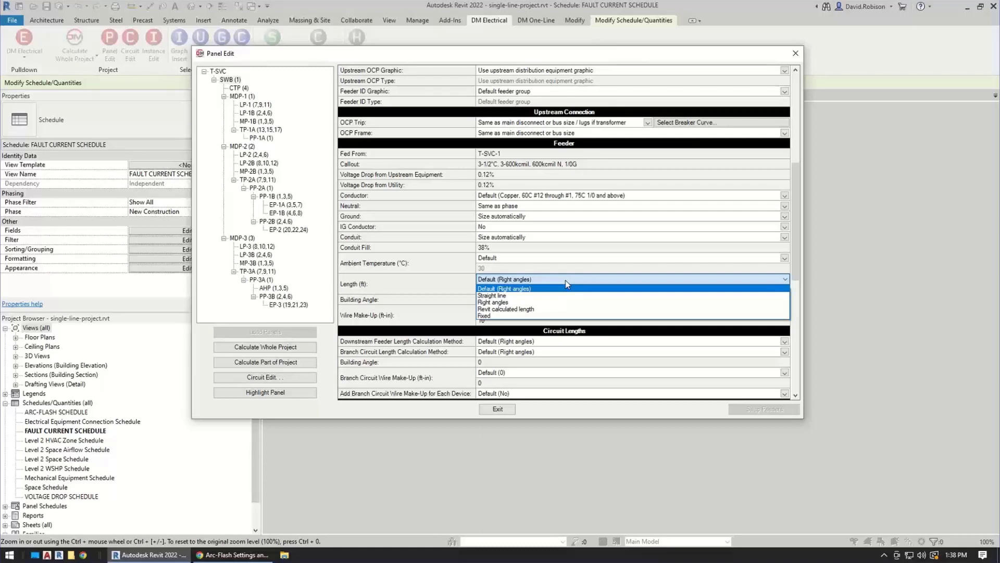
pyautogui.click(567, 284)
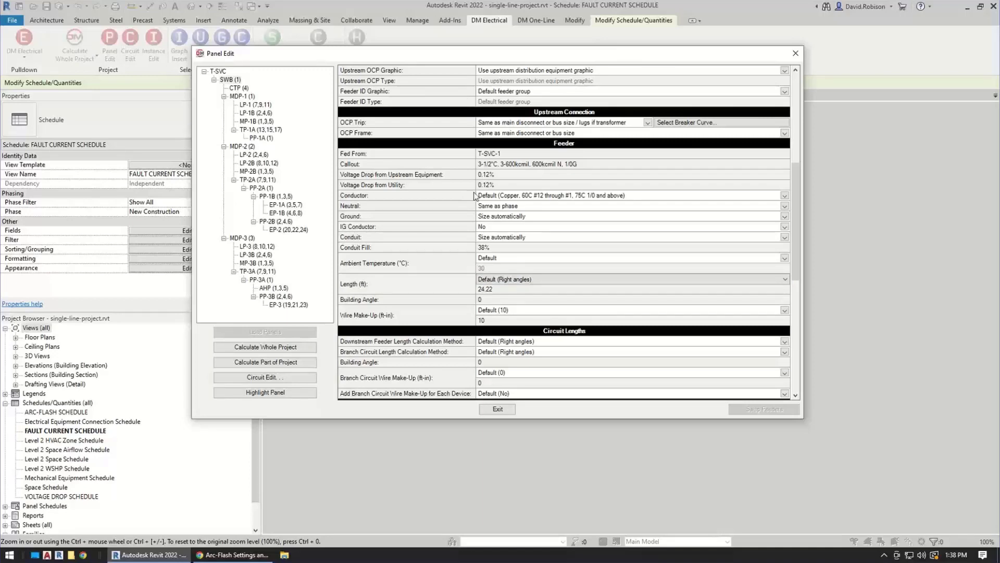
pyautogui.click(550, 166)
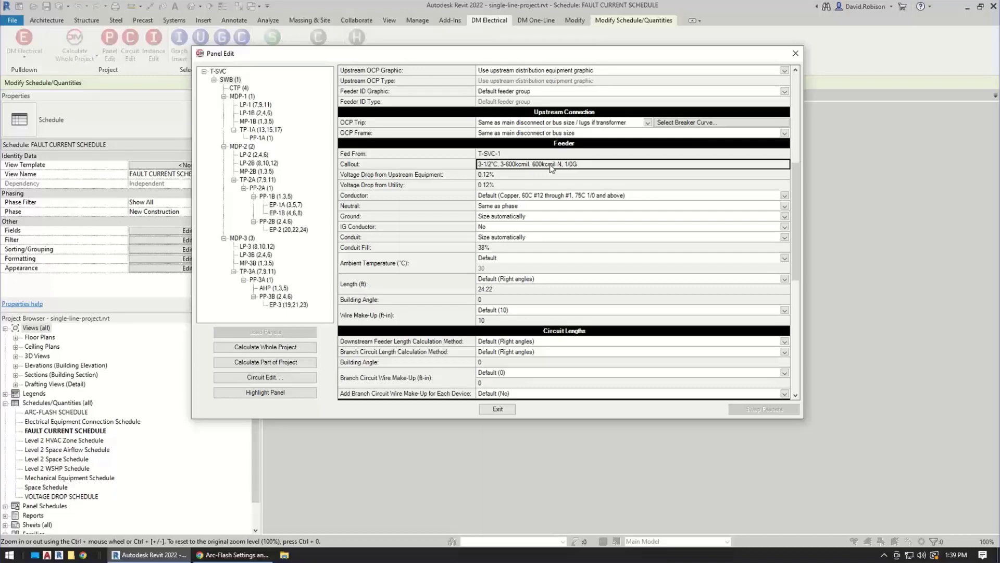
# - Check SWB's Electrode Configuration options under Arc-Flash Calculations and switch to the browser's article on electrode configurations
pyautogui.scroll(-10, 455, 229)
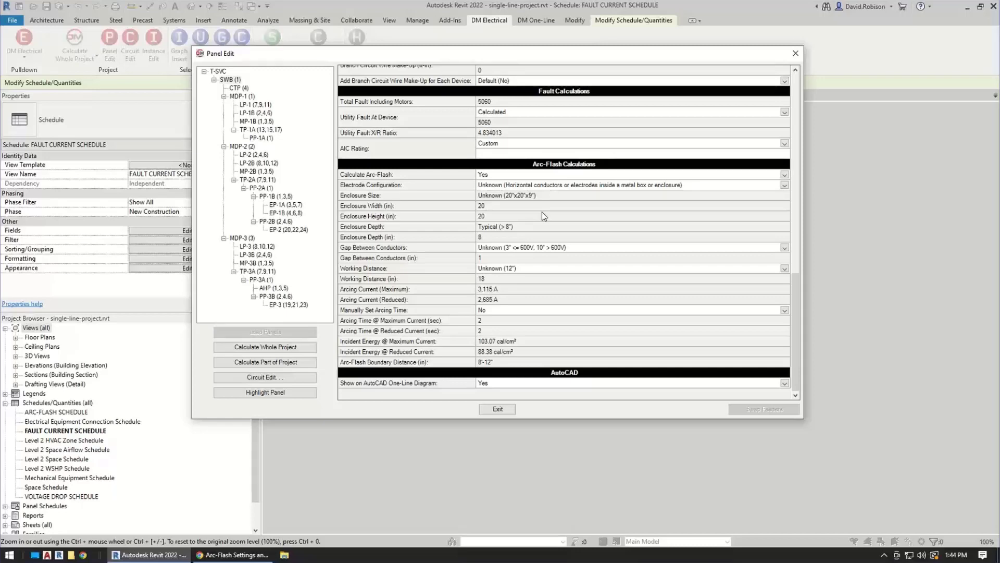
pyautogui.click(563, 185)
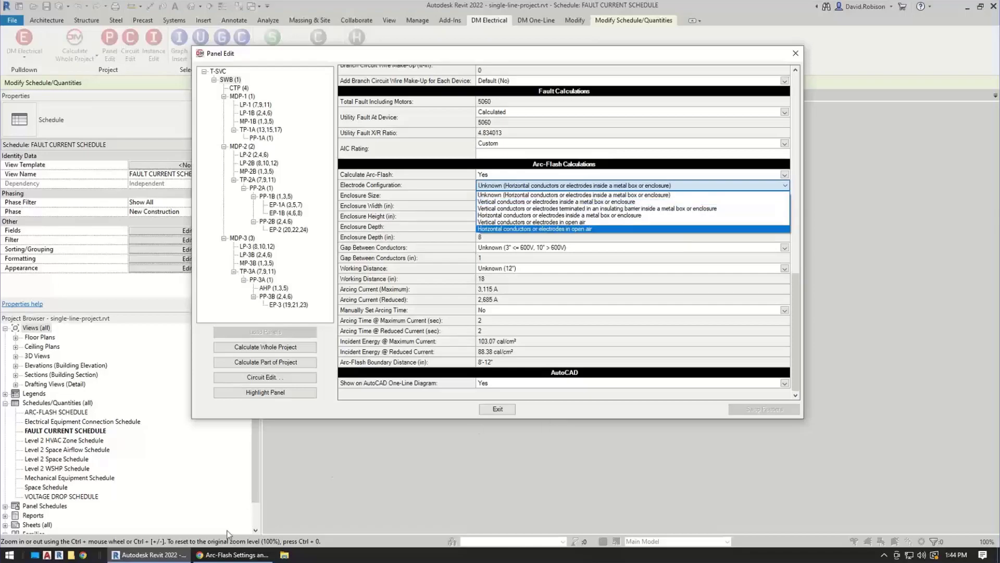
pyautogui.click(235, 555)
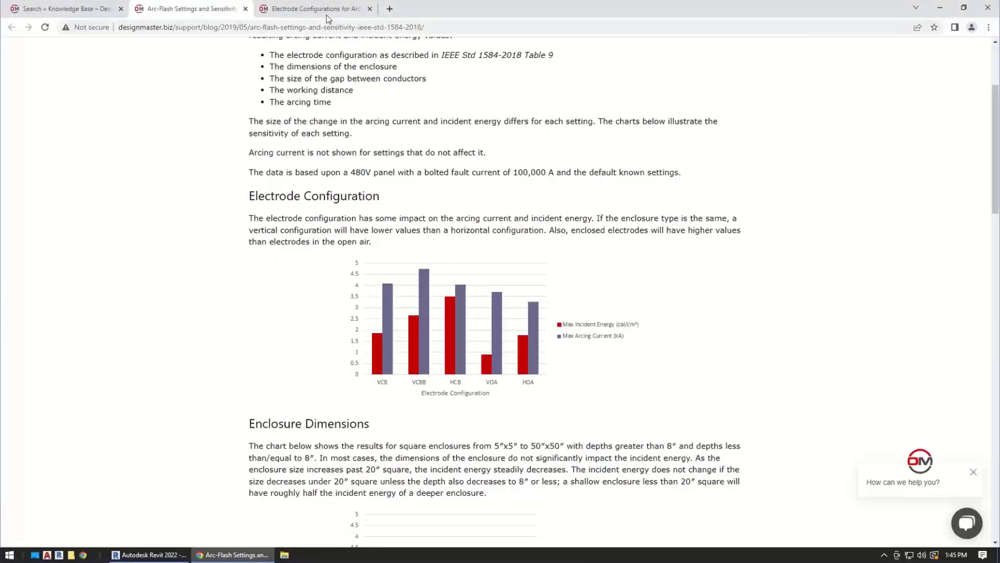
pyautogui.click(324, 10)
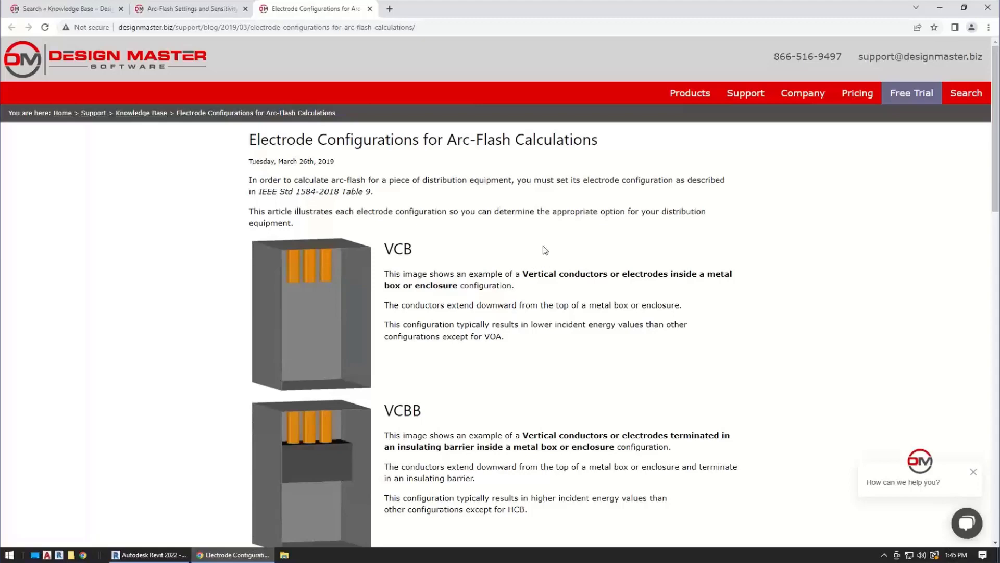
# - Search the Design Master Knowledge Base for "arc-flash" and open the article "Electrode Configurations for Arc-Flash Calculations"
pyautogui.moveTo(753, 99)
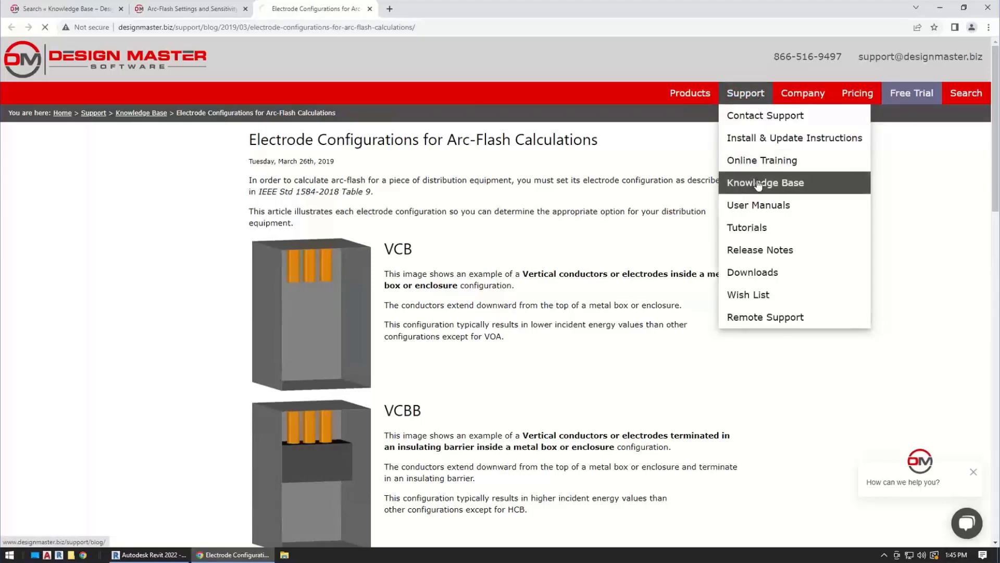
pyautogui.click(758, 185)
pyautogui.click(496, 201)
pyautogui.write('arc-flash')
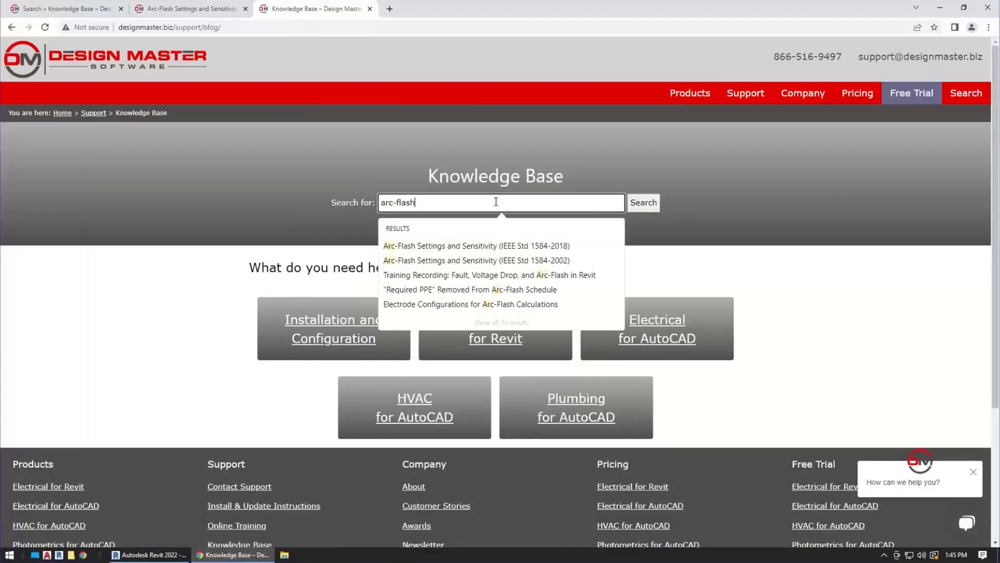
pyautogui.press('Return')
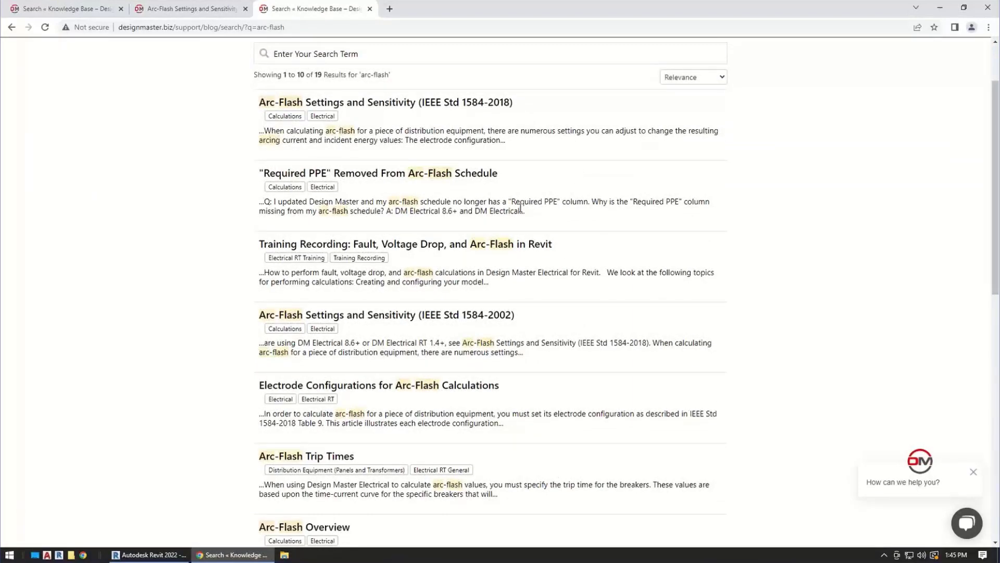
pyautogui.click(331, 389)
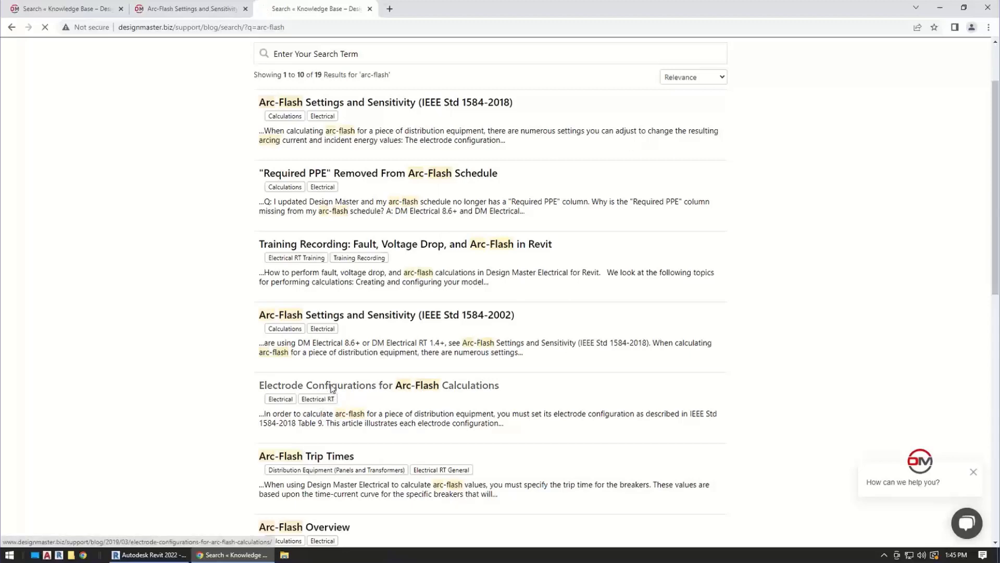
# - Examine the article's illustrations and descriptions of the VCB, VCBB, HCB, VOA and HOA electrode configurations
pyautogui.scroll(-3, 266, 373)
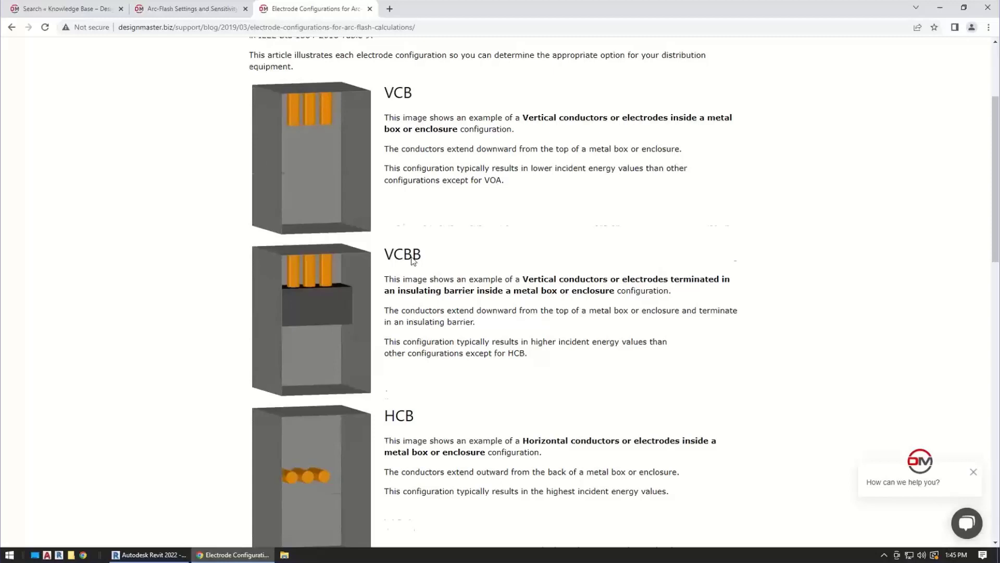
pyautogui.scroll(-10, 435, 283)
pyautogui.scroll(1, 436, 286)
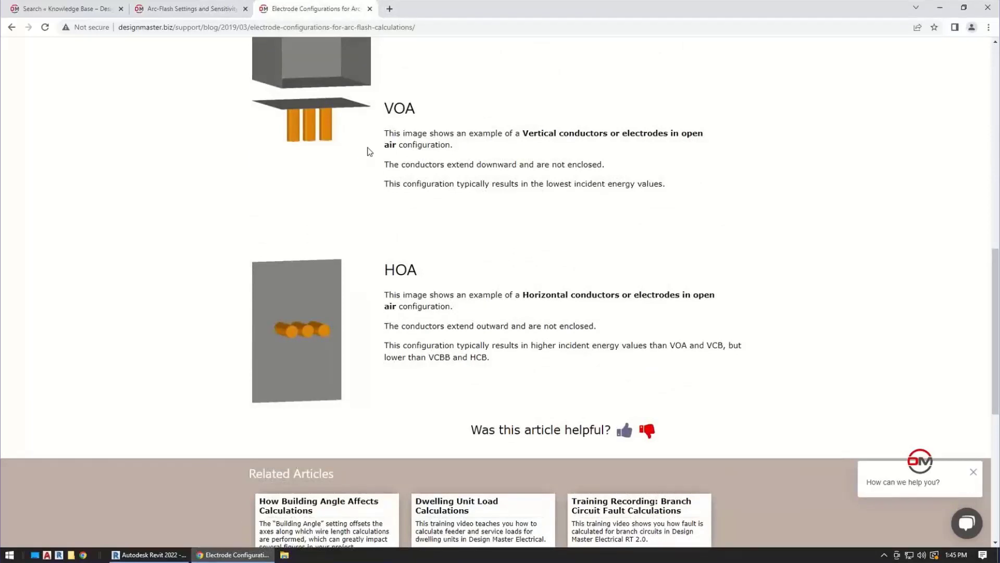
pyautogui.scroll(1, 393, 226)
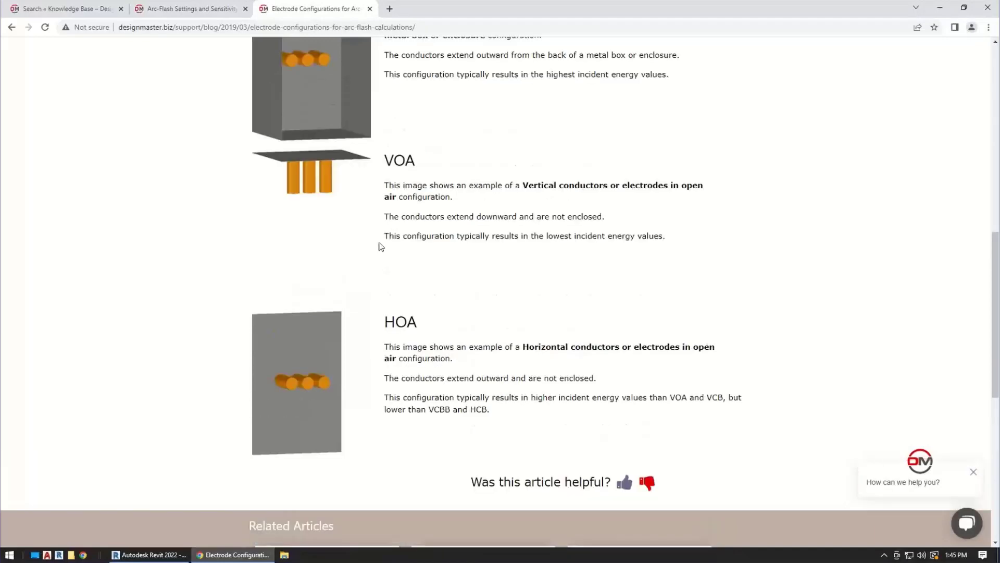
pyautogui.scroll(3, 380, 246)
pyautogui.scroll(5, 348, 258)
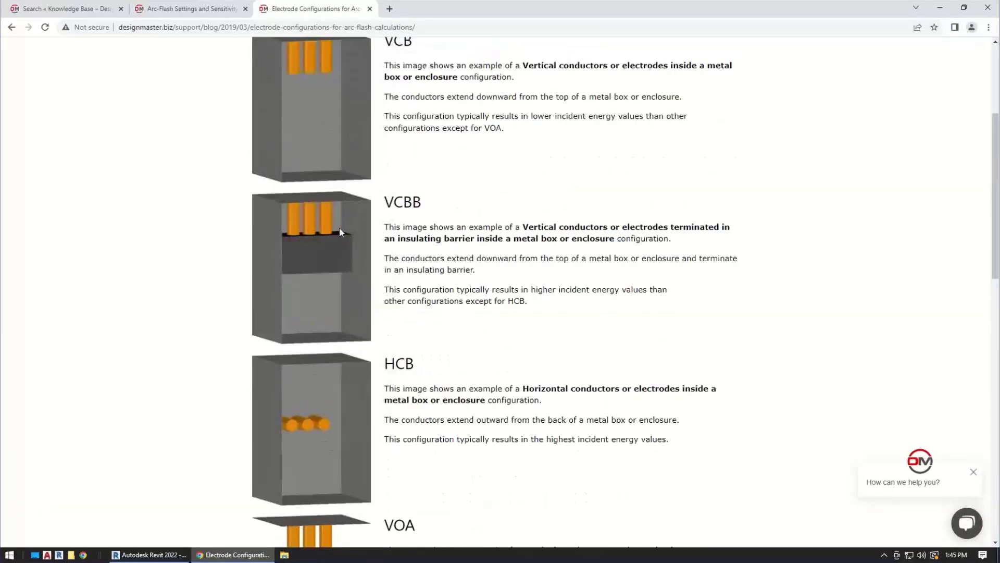
pyautogui.scroll(-1, 321, 242)
pyautogui.scroll(1, 328, 267)
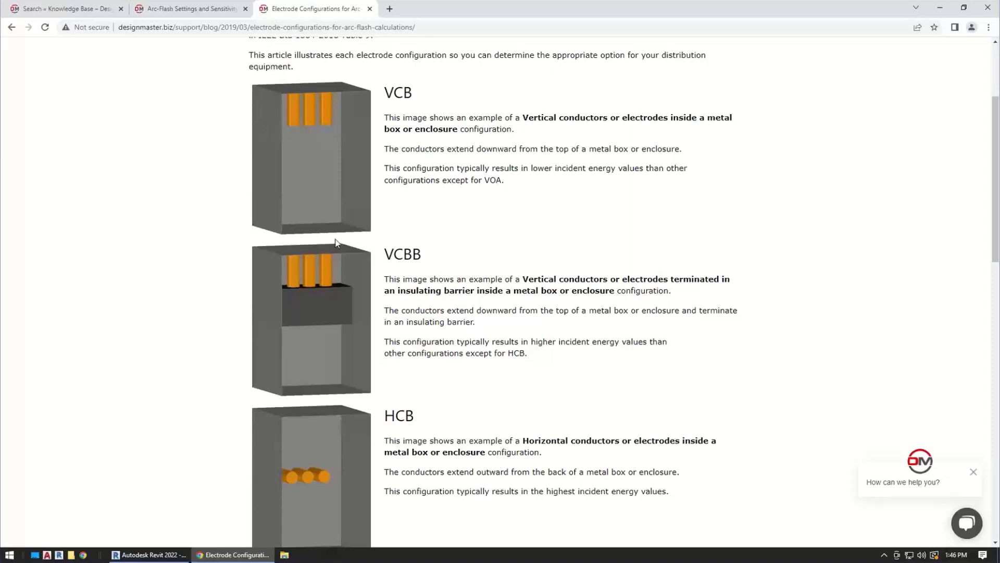
# - Compare SWB's Electrode Configuration setting in Revit with the browser's configuration diagrams and the arc-flash sensitivity chart
pyautogui.click(150, 554)
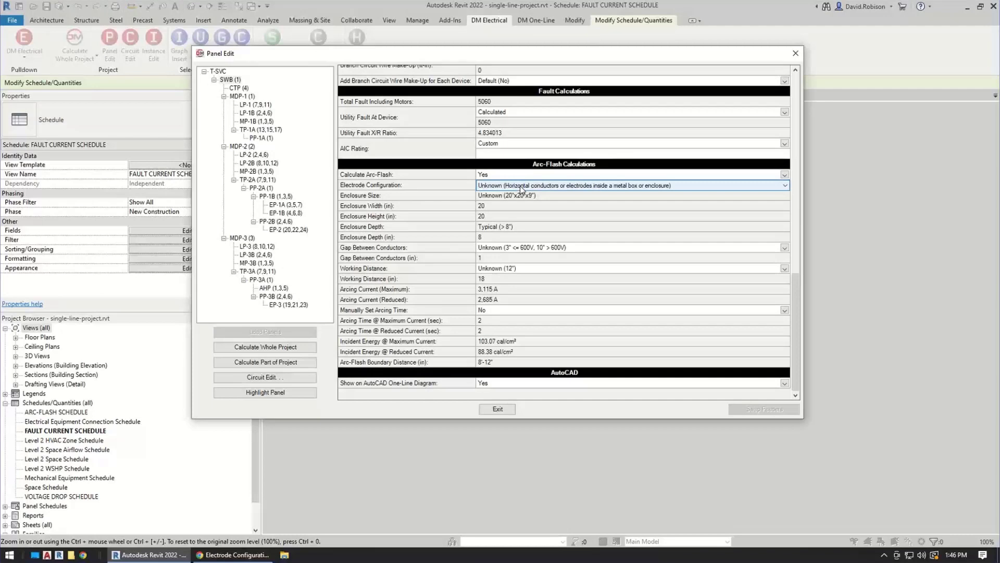
pyautogui.click(237, 554)
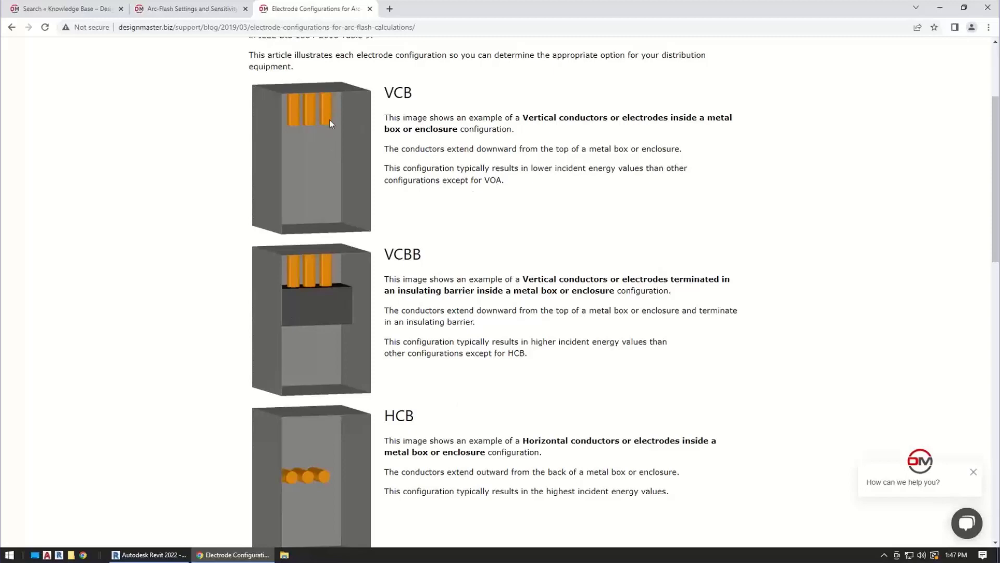
pyautogui.click(200, 13)
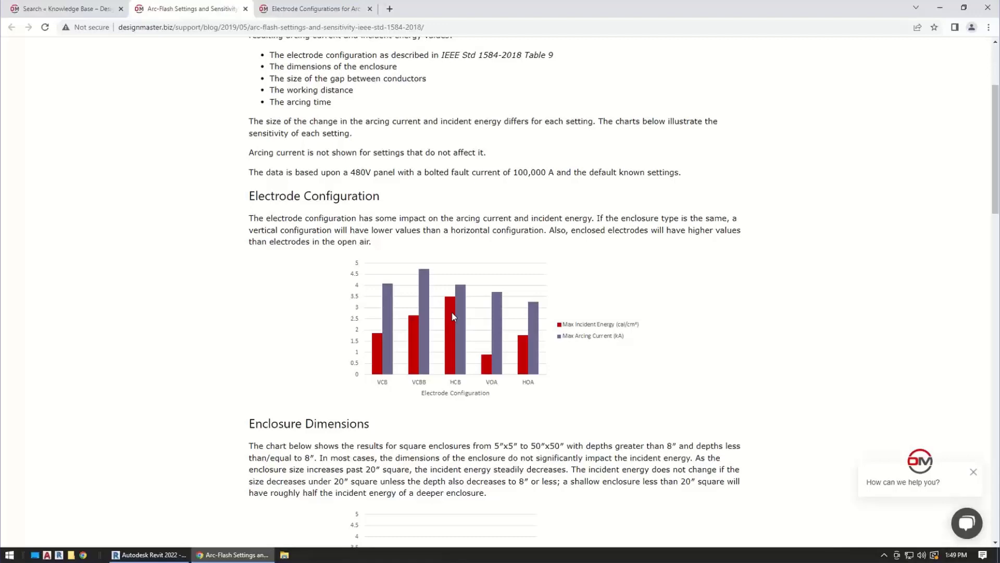
pyautogui.click(312, 9)
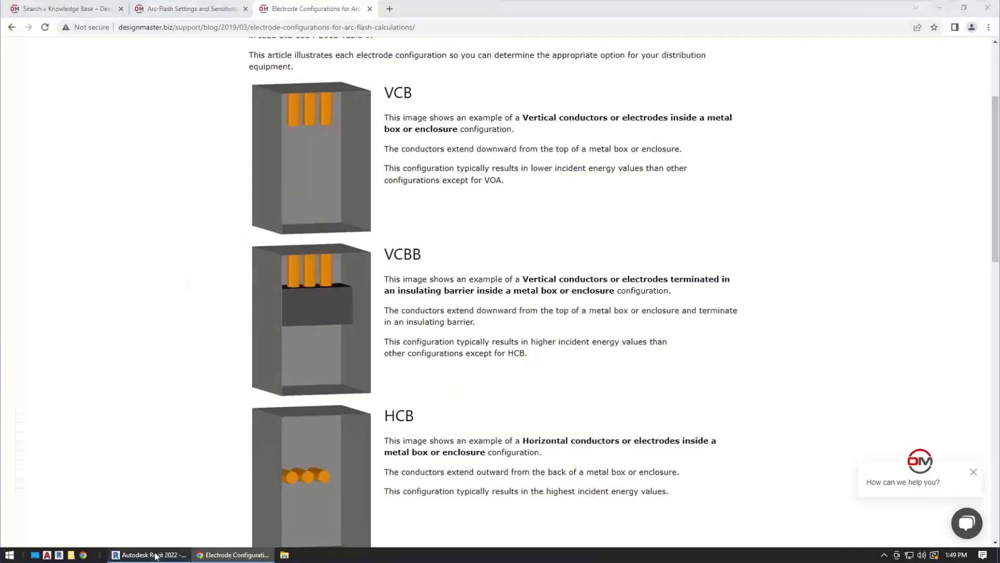
# - Return to Revit and set SWB's Electrode Configuration to "Vertical conductors or electrodes terminated in an insulating barrier inside a metal box or enclosure"
pyautogui.hotkey('alt', 'Tab')
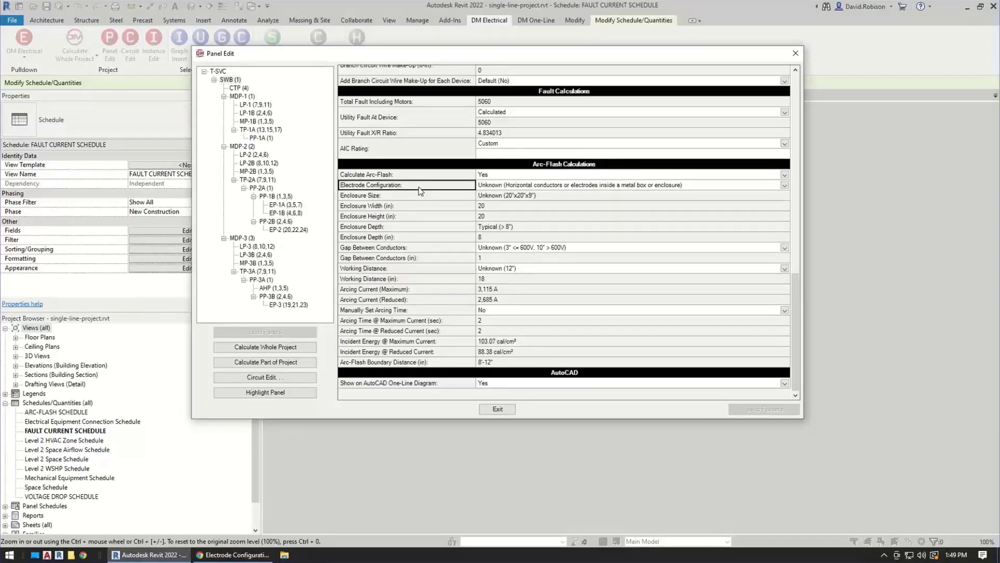
pyautogui.click(423, 197)
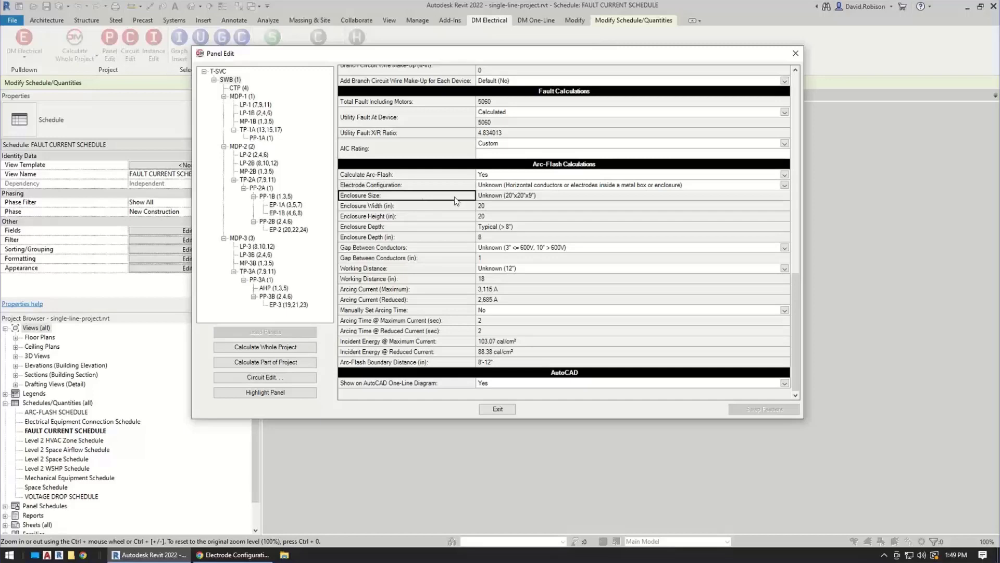
pyautogui.click(513, 196)
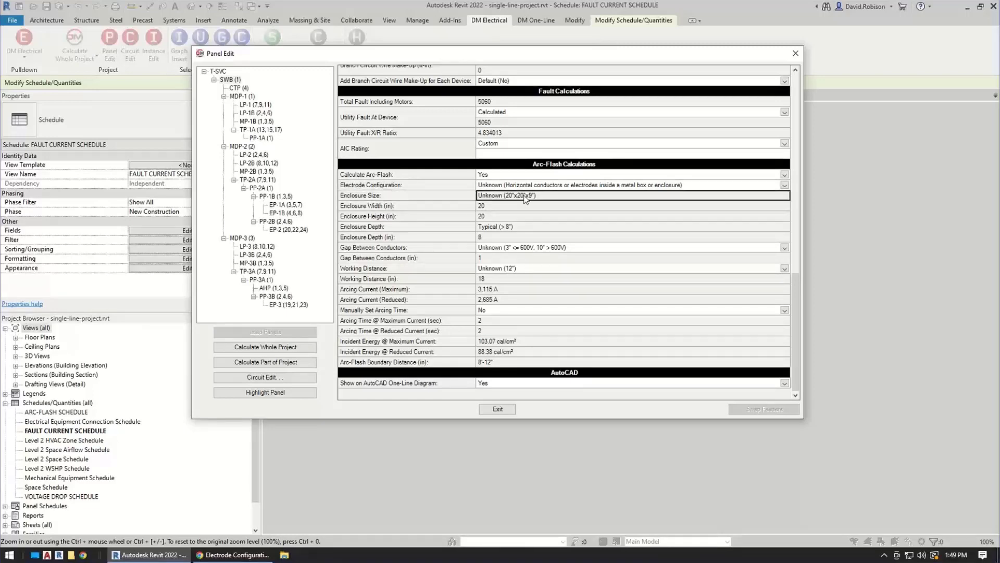
pyautogui.click(506, 188)
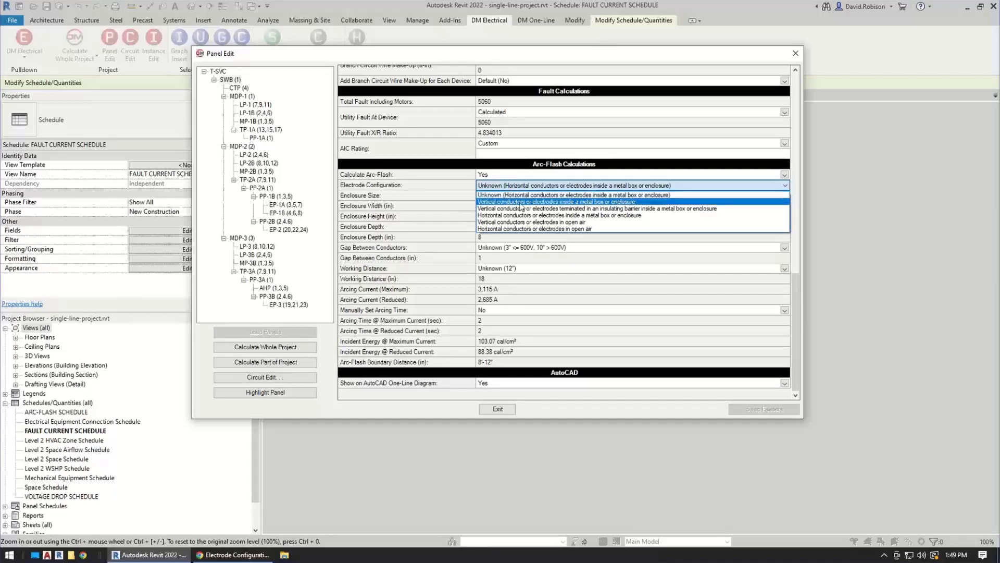
pyautogui.click(518, 209)
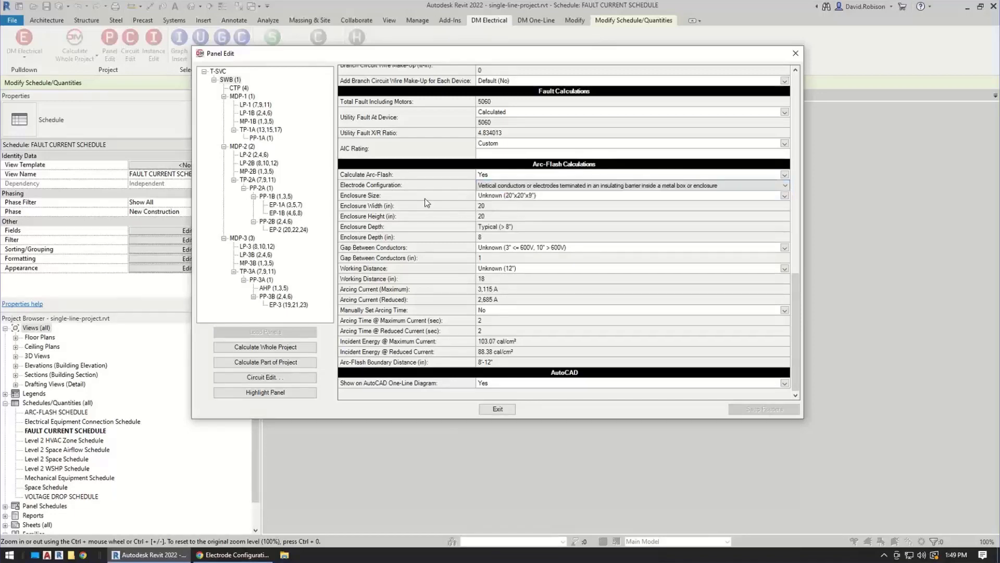
# - Set SWB's Enclosure Size to Known and keep the Enclosure Depth at Typical (> 8")
pyautogui.click(425, 199)
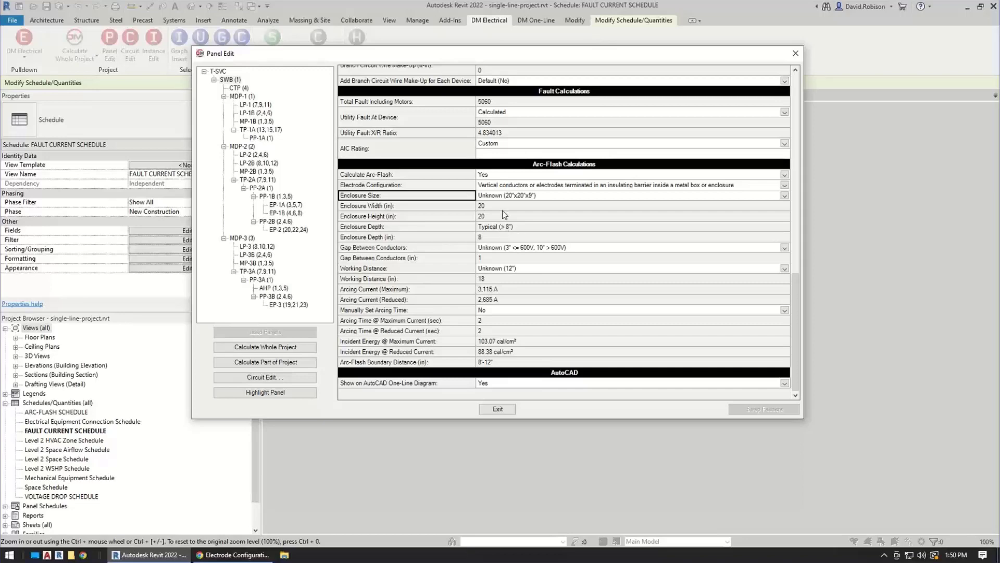
pyautogui.click(532, 200)
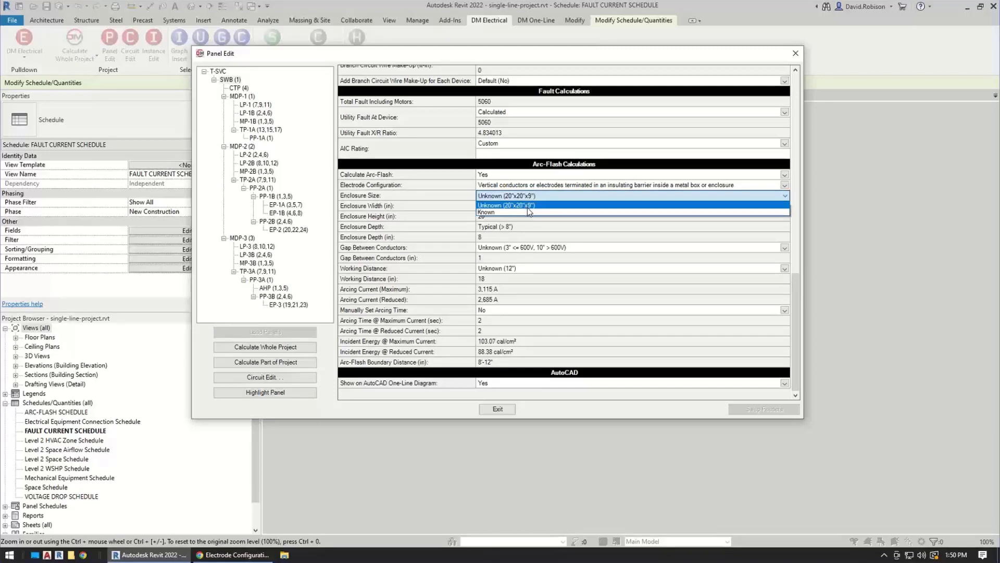
pyautogui.click(527, 208)
pyautogui.click(546, 228)
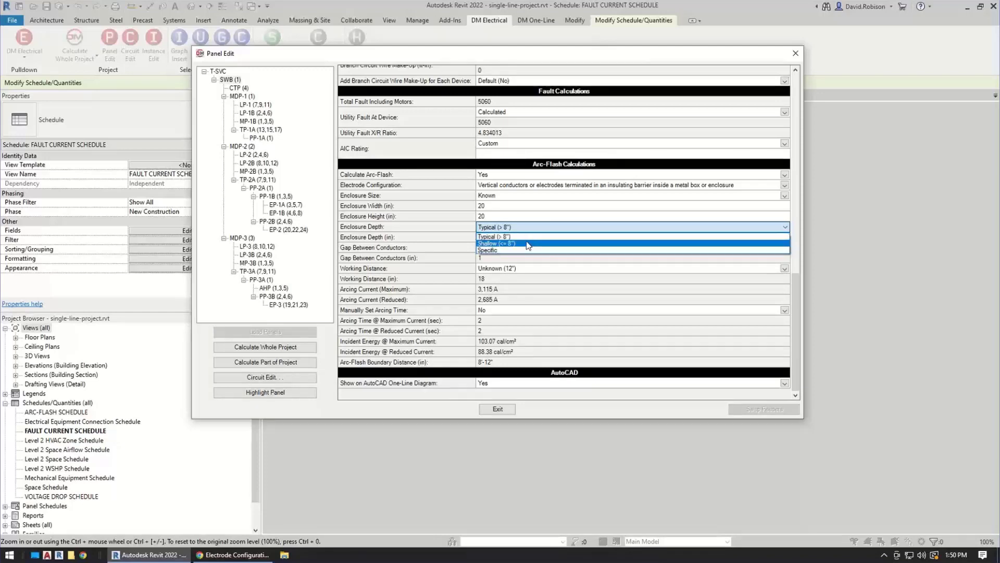
pyautogui.press('Up')
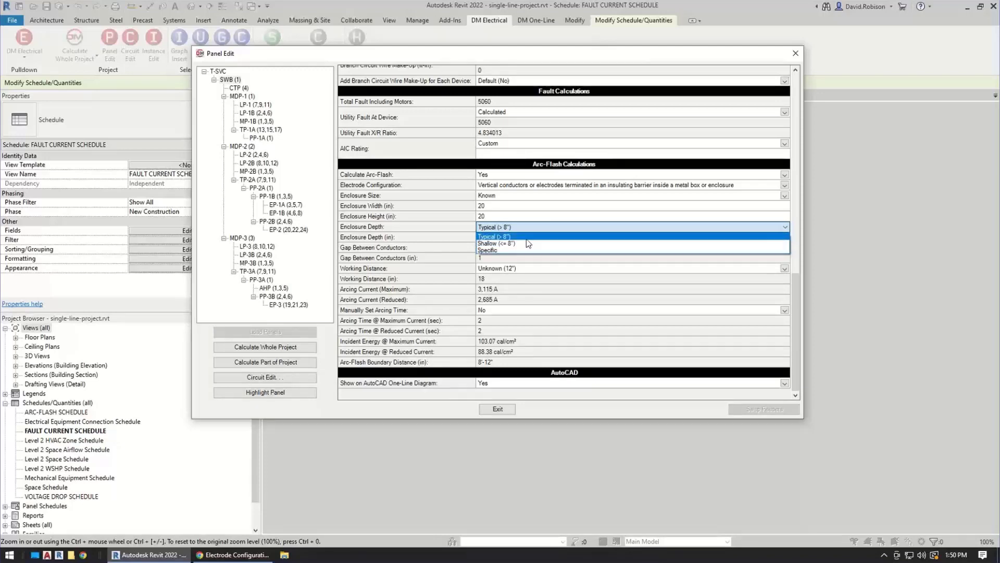
pyautogui.click(535, 207)
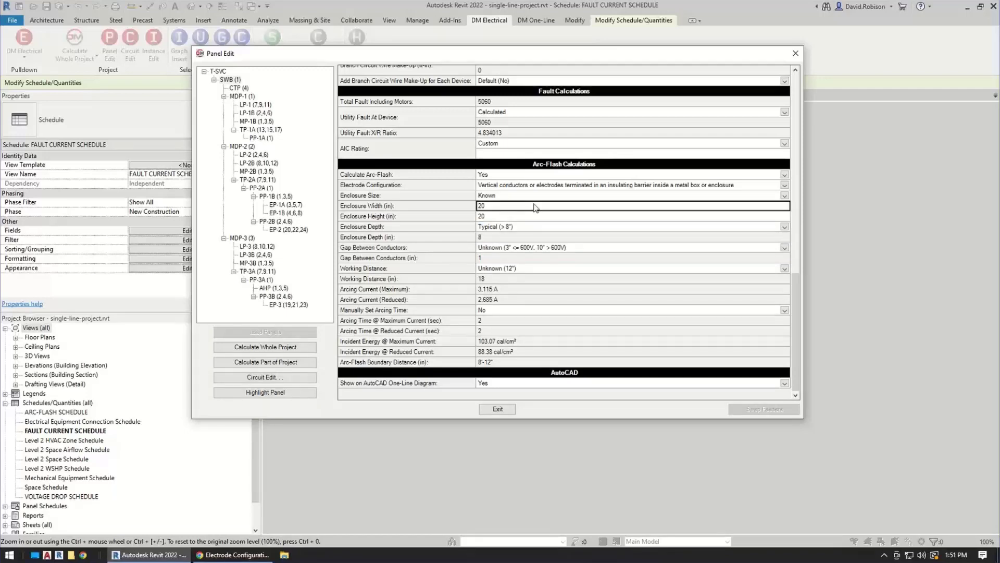
# - Switch to the browser and examine the Enclosure Dimensions chart in the arc-flash settings and sensitivity article
pyautogui.click(232, 555)
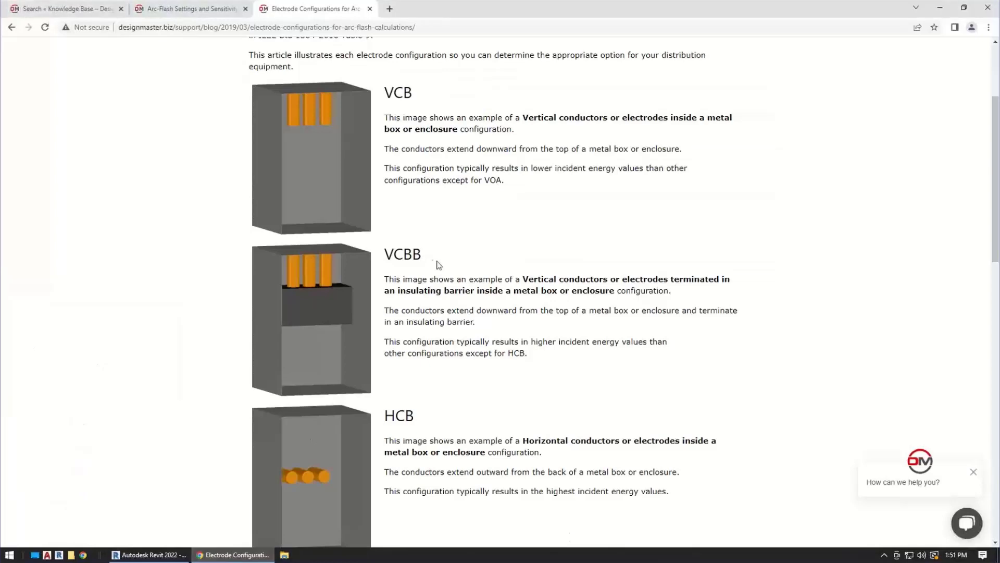
pyautogui.click(215, 14)
pyautogui.scroll(-2, 236, 363)
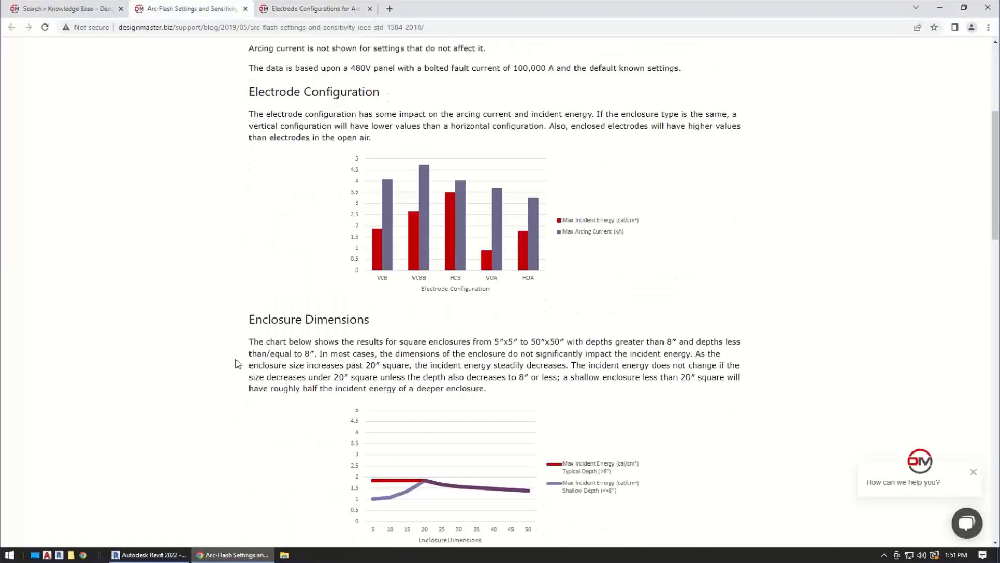
pyautogui.scroll(-3, 235, 363)
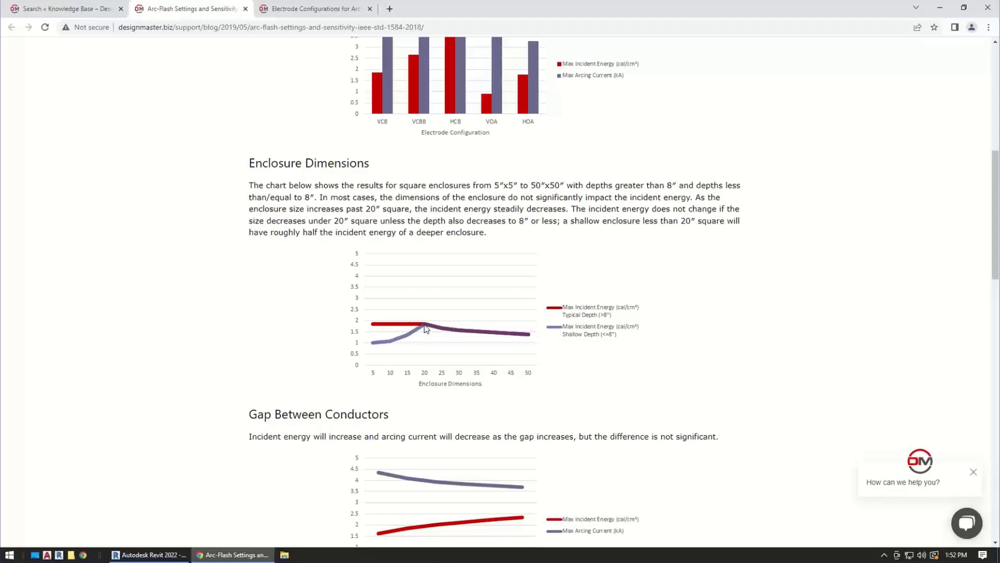
pyautogui.scroll(-4, 311, 291)
# - Return to Revit and set SWB's Gap Between Conductors to Known
pyautogui.hotkey('alt', 'Tab')
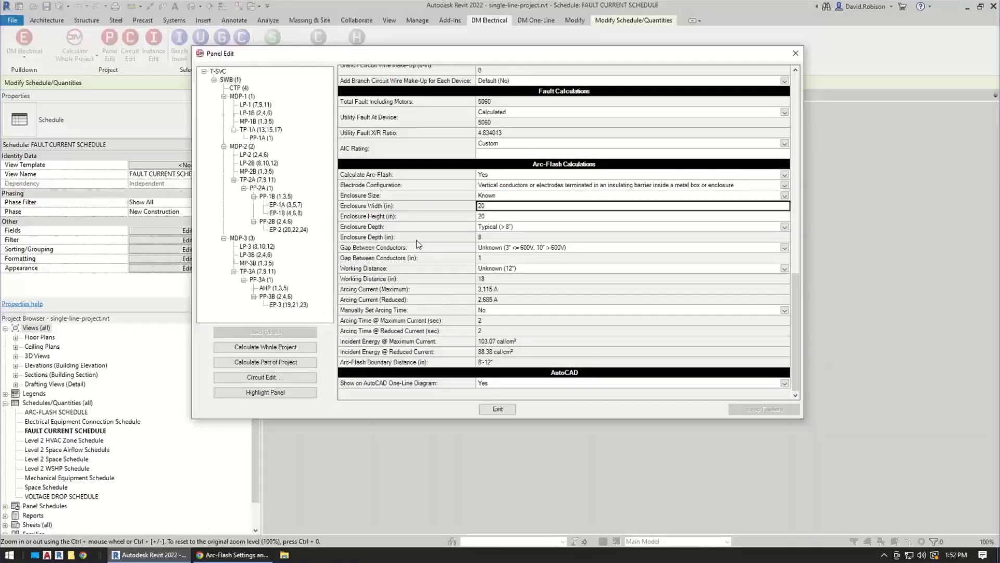
pyautogui.click(417, 250)
pyautogui.click(528, 249)
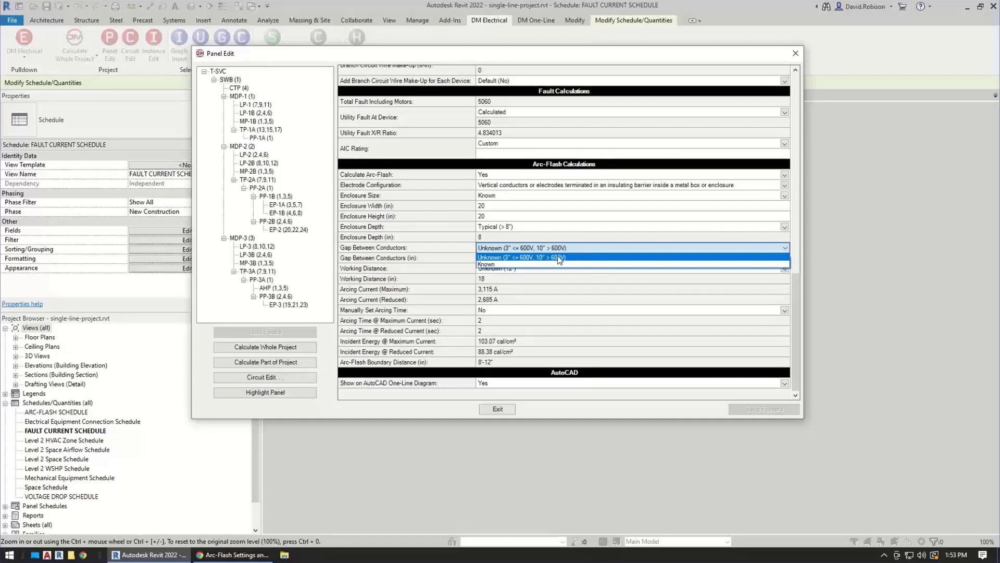
pyautogui.click(532, 264)
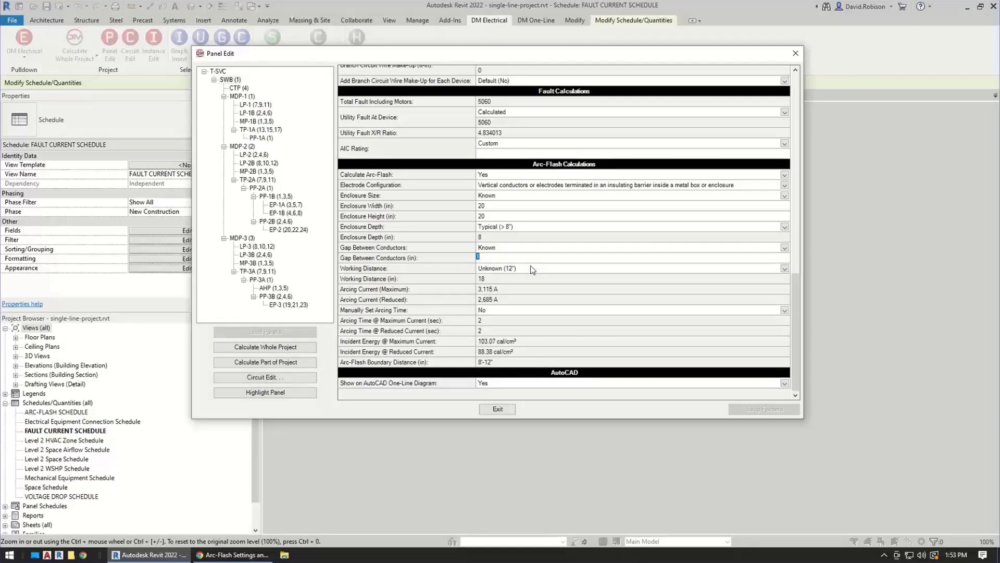
# - Switch to the browser and examine the article's Gap Between Conductors chart
pyautogui.click(237, 554)
pyautogui.scroll(-4, 187, 449)
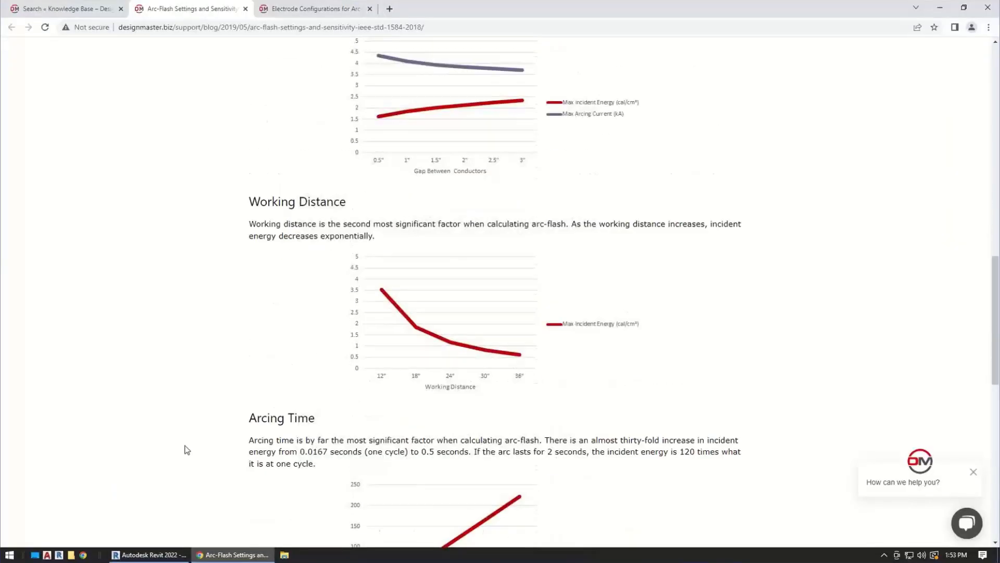
pyautogui.scroll(3, 232, 375)
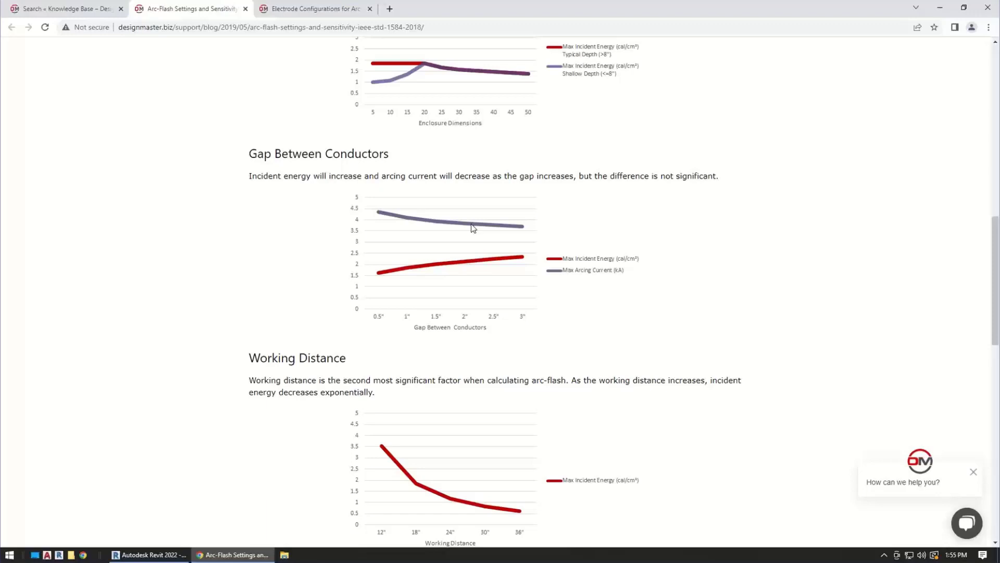
# - Return to Revit and review the available Working Distance options for SWB without changing the setting
pyautogui.click(150, 554)
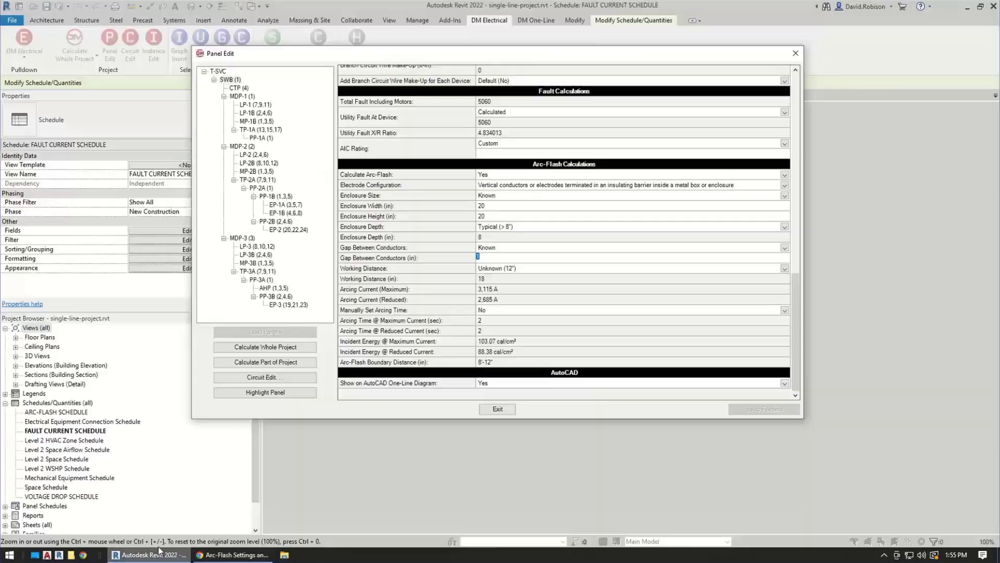
pyautogui.click(407, 270)
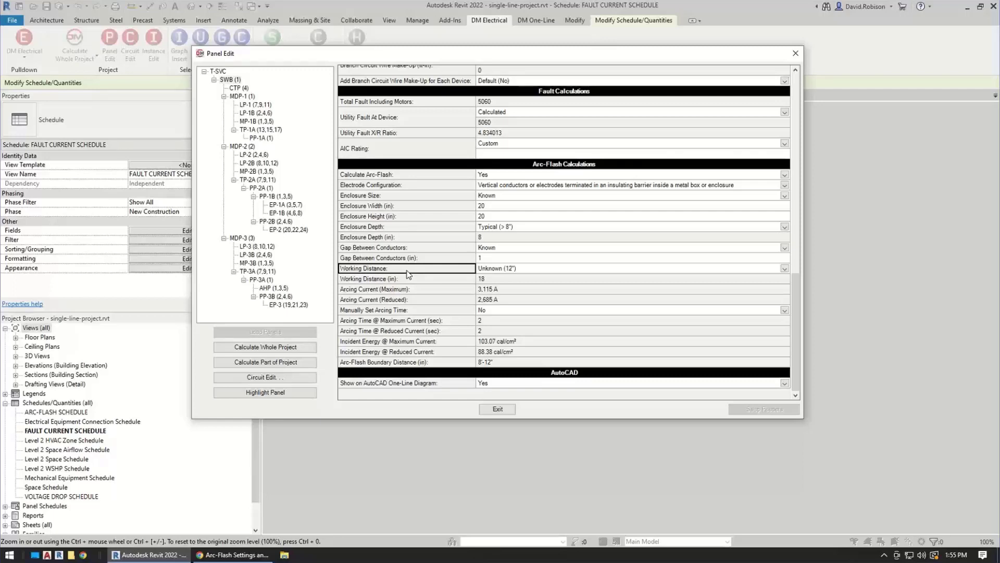
pyautogui.click(505, 269)
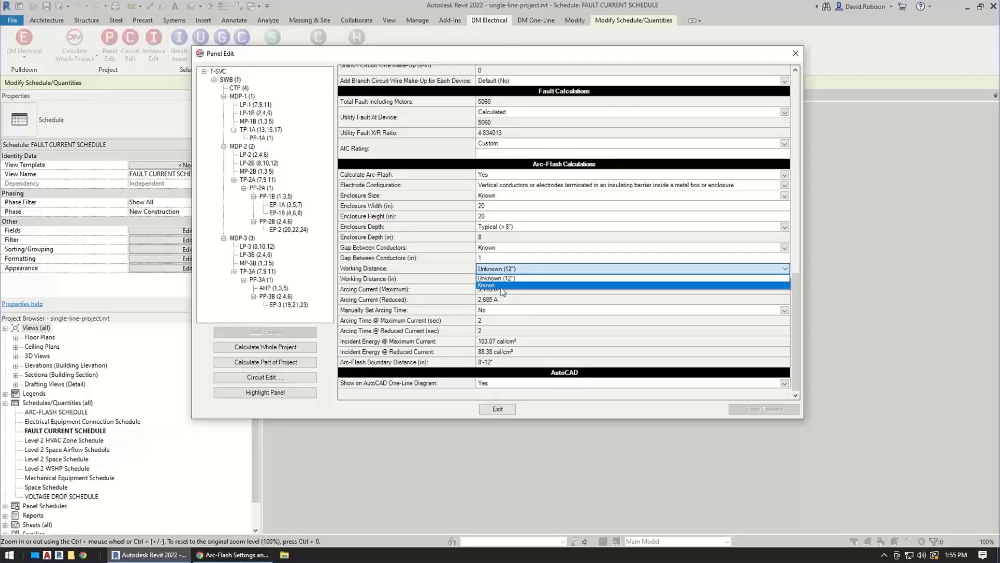
pyautogui.press('Escape')
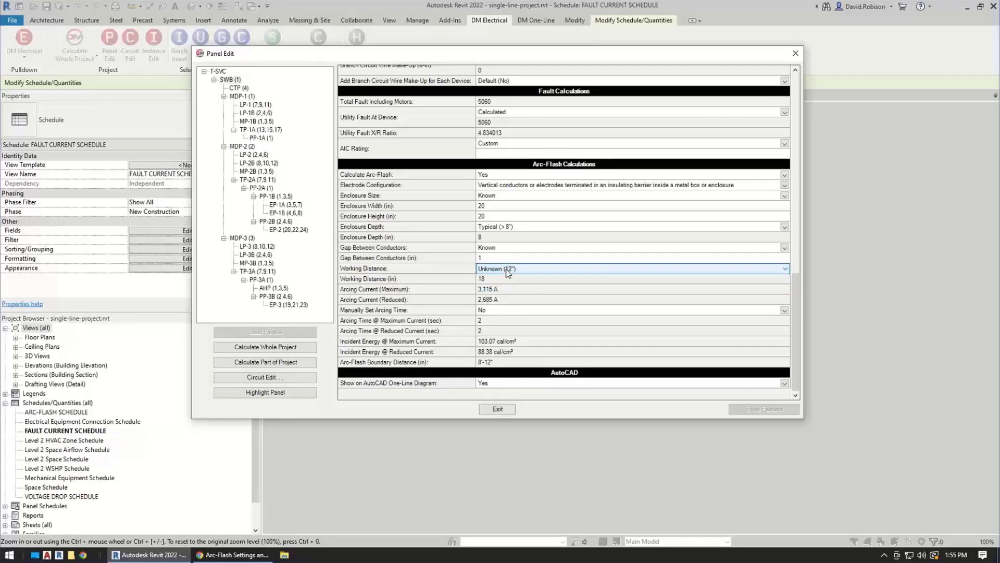
pyautogui.click(432, 270)
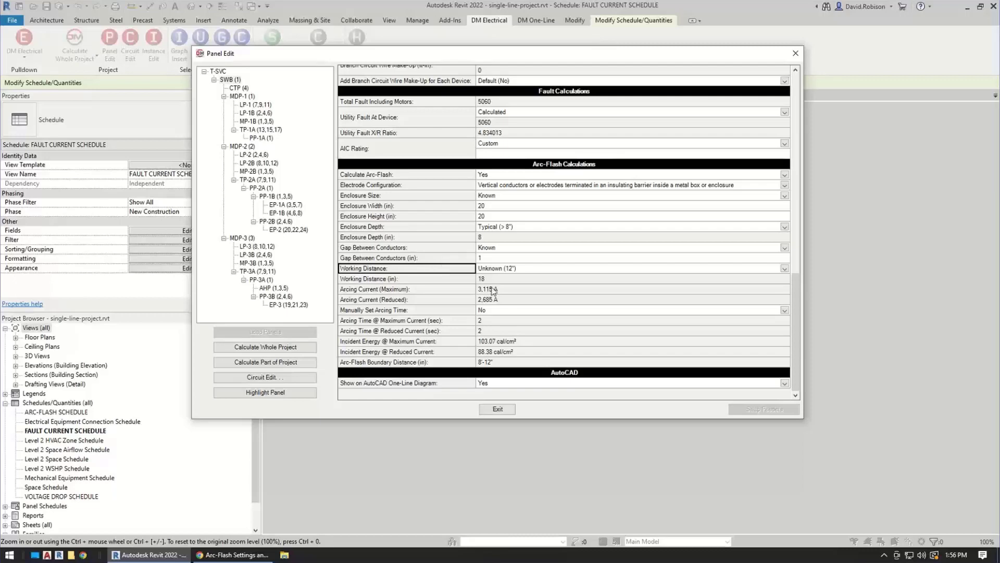
# - Switch to the browser and examine the article's Working Distance and Arcing Time charts
pyautogui.click(233, 555)
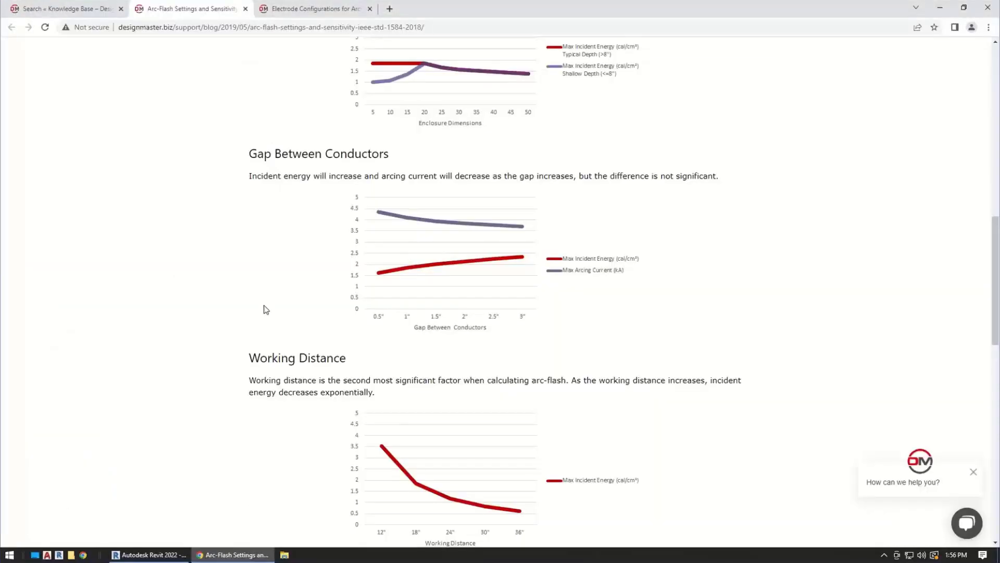
pyautogui.scroll(-3, 266, 310)
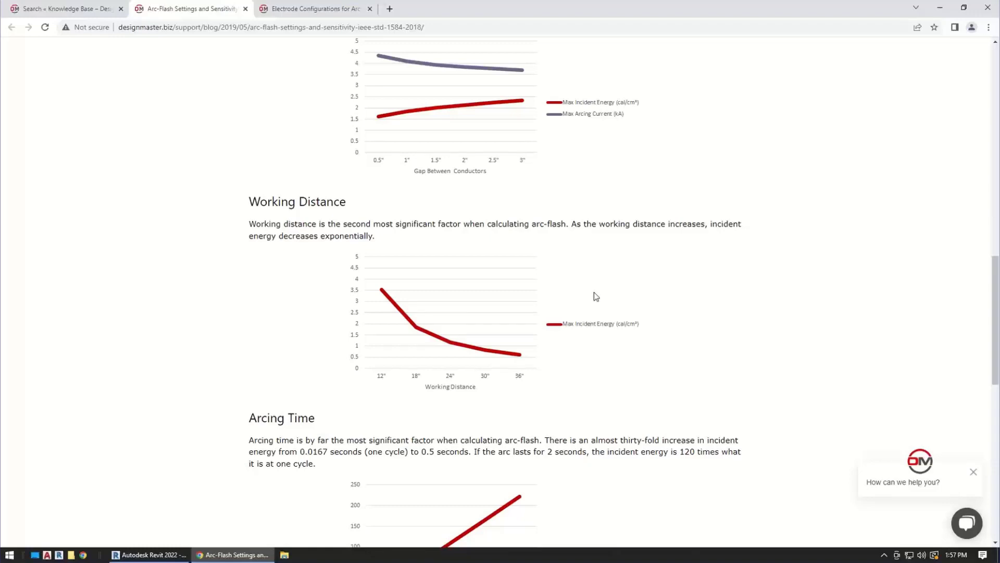
pyautogui.scroll(-2, 625, 321)
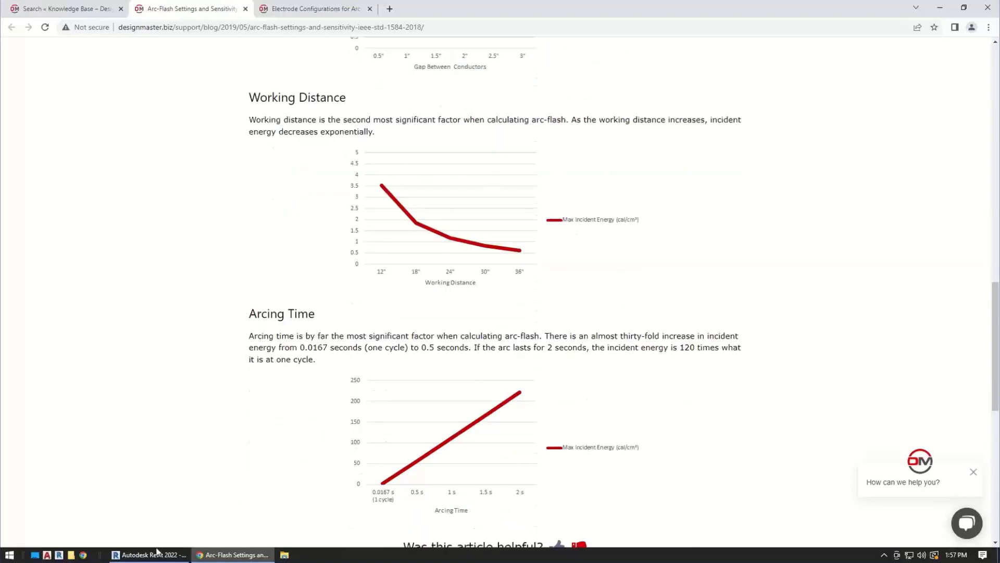
# - Return to Revit and review SWB's maximum and reduced arcing currents
pyautogui.click(149, 554)
pyautogui.click(414, 288)
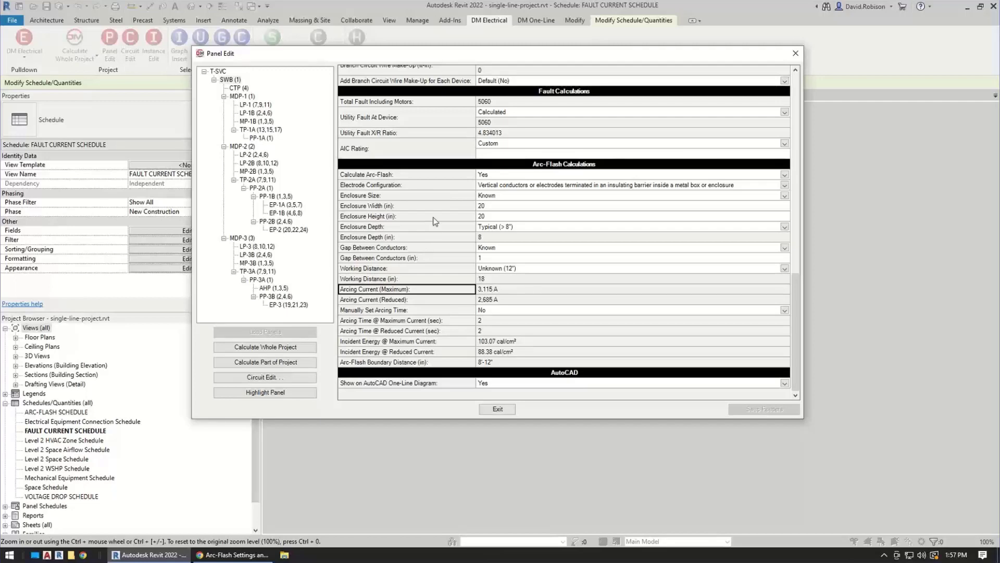
pyautogui.click(504, 293)
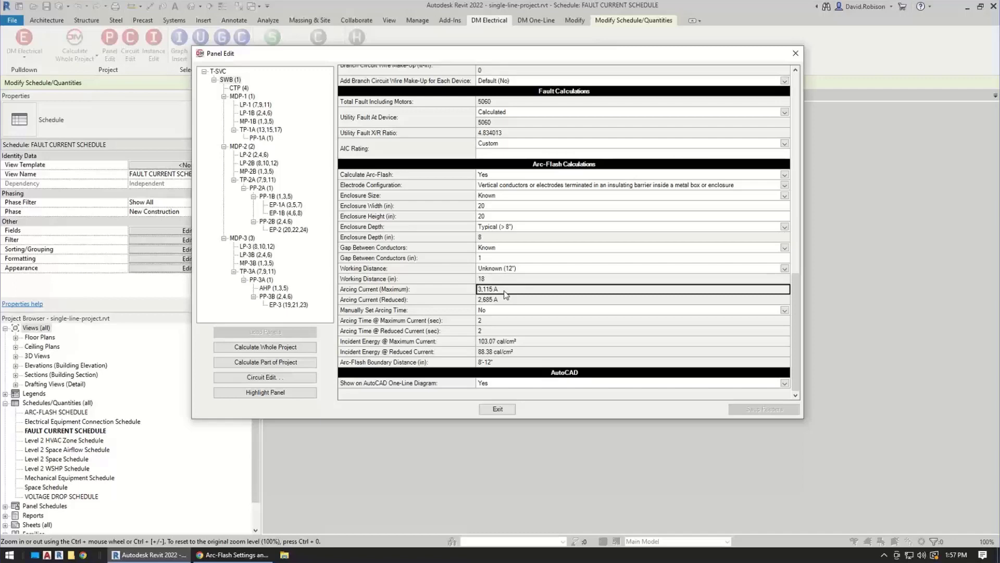
pyautogui.press('Down')
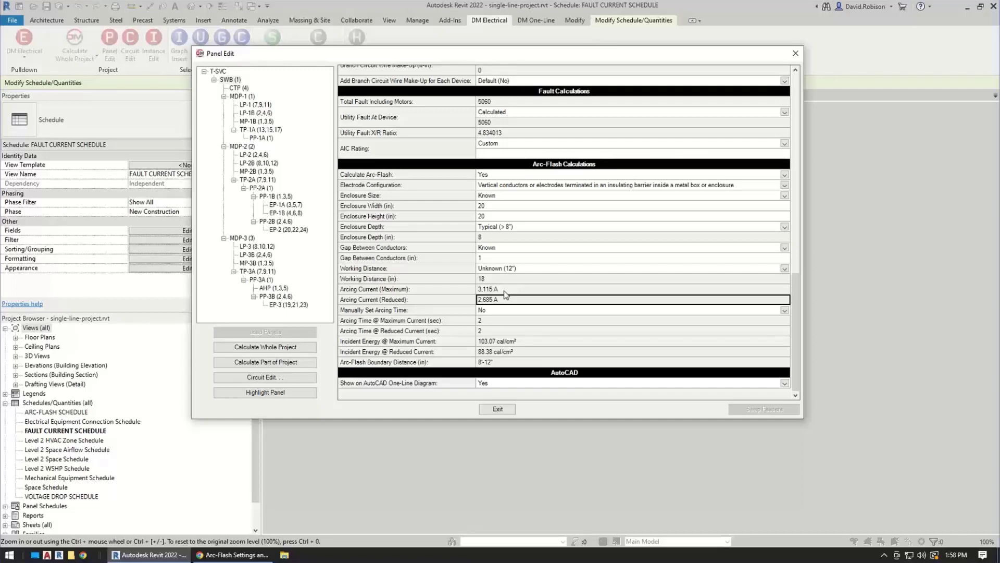
# - Switch SWB's Manually Set Arcing Time to Yes to try entering arcing times, and set it back to No
pyautogui.click(416, 311)
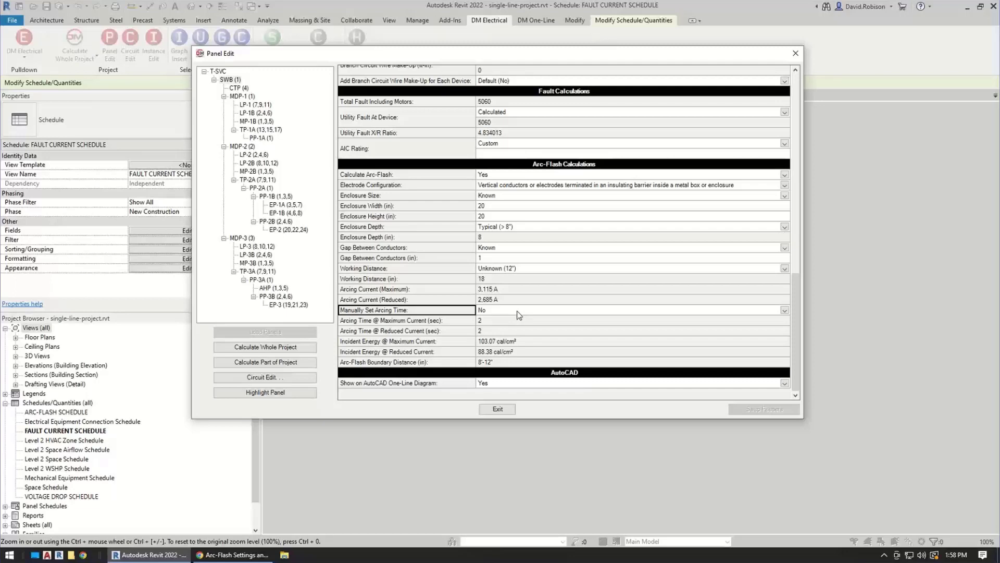
pyautogui.click(539, 321)
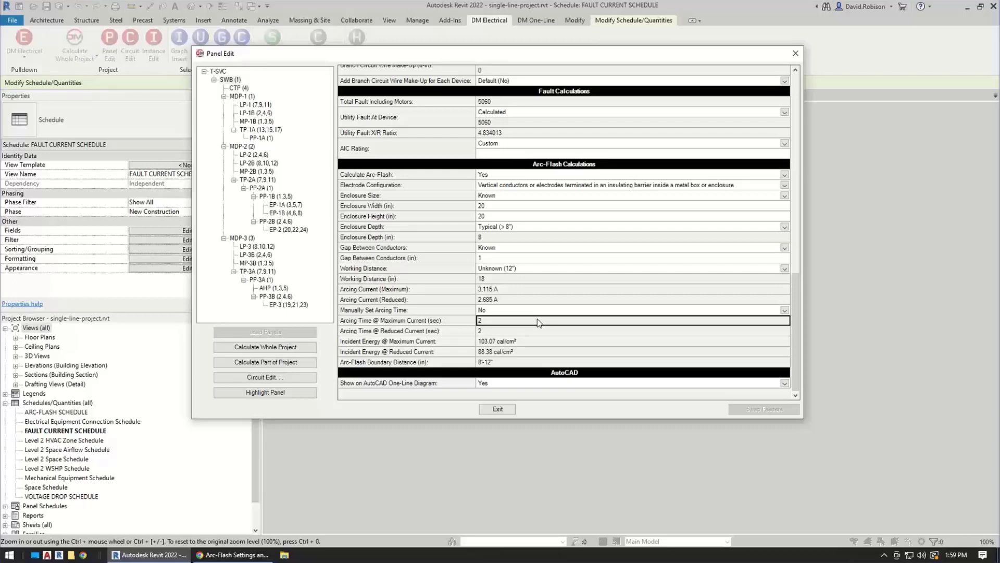
pyautogui.click(508, 310)
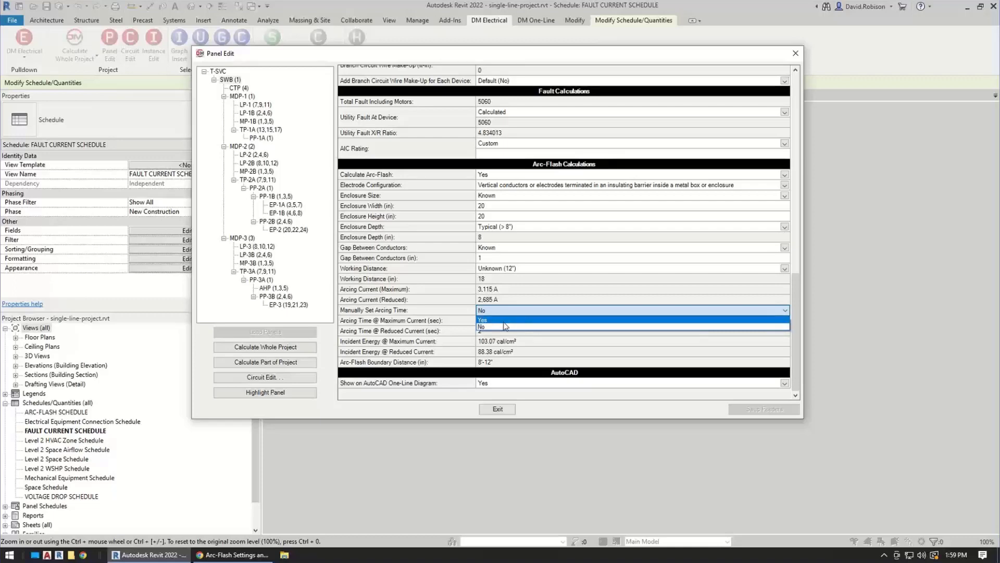
pyautogui.click(504, 320)
pyautogui.click(505, 321)
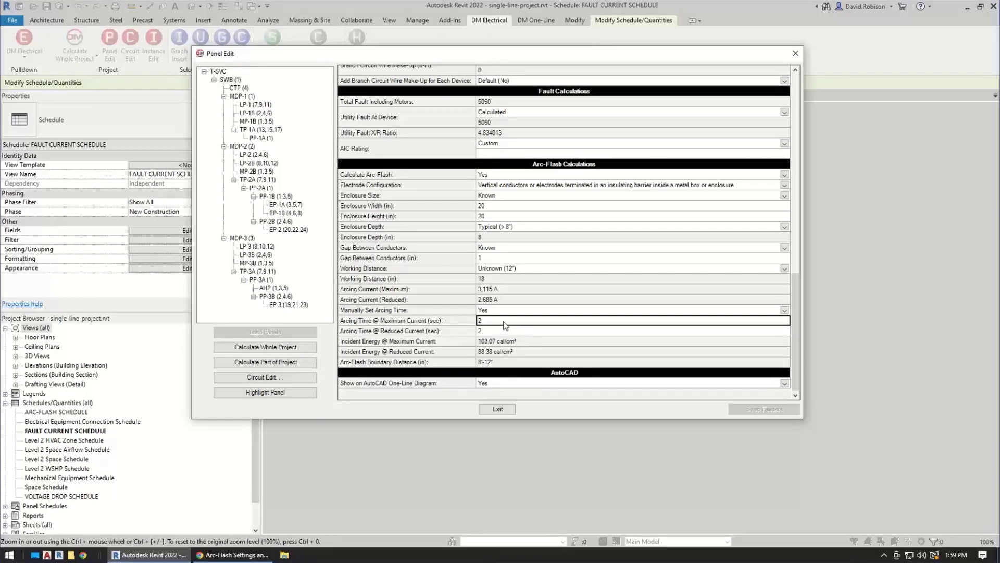
pyautogui.click(510, 311)
pyautogui.click(499, 331)
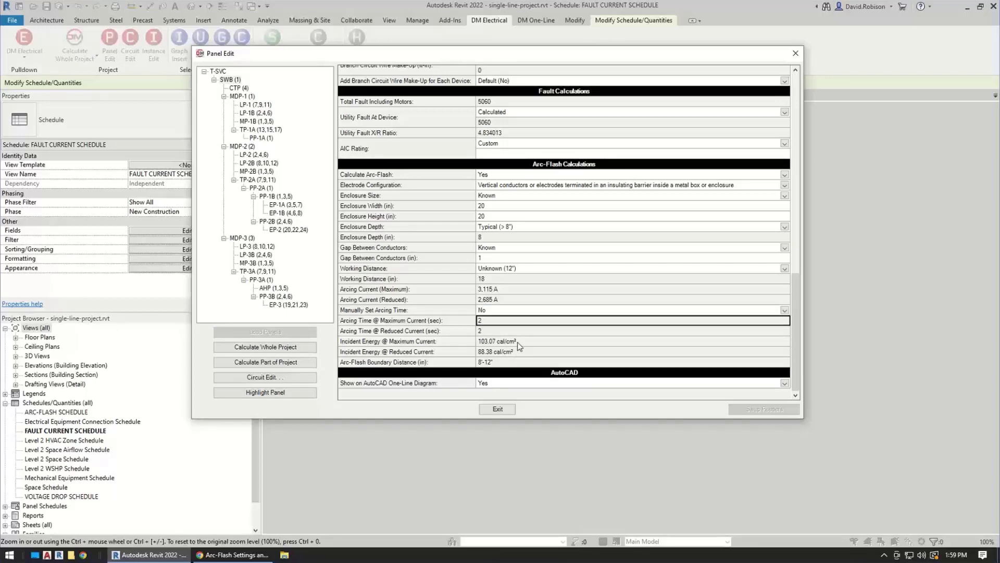
# - Review SWB's arcing time at reduced current, its incident energy at maximum and reduced current, and its arc-flash boundary distance
pyautogui.click(457, 332)
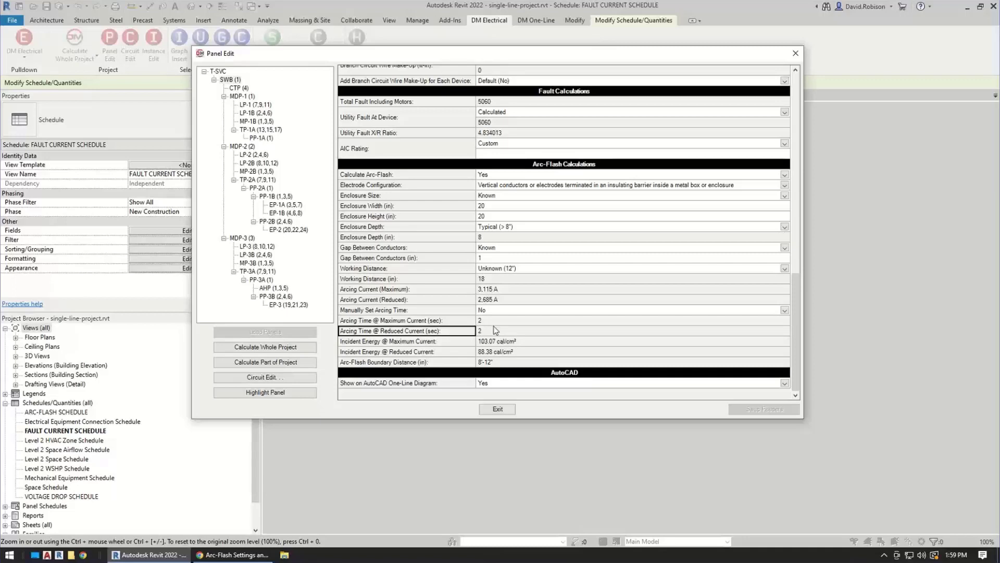
pyautogui.click(530, 344)
pyautogui.click(531, 354)
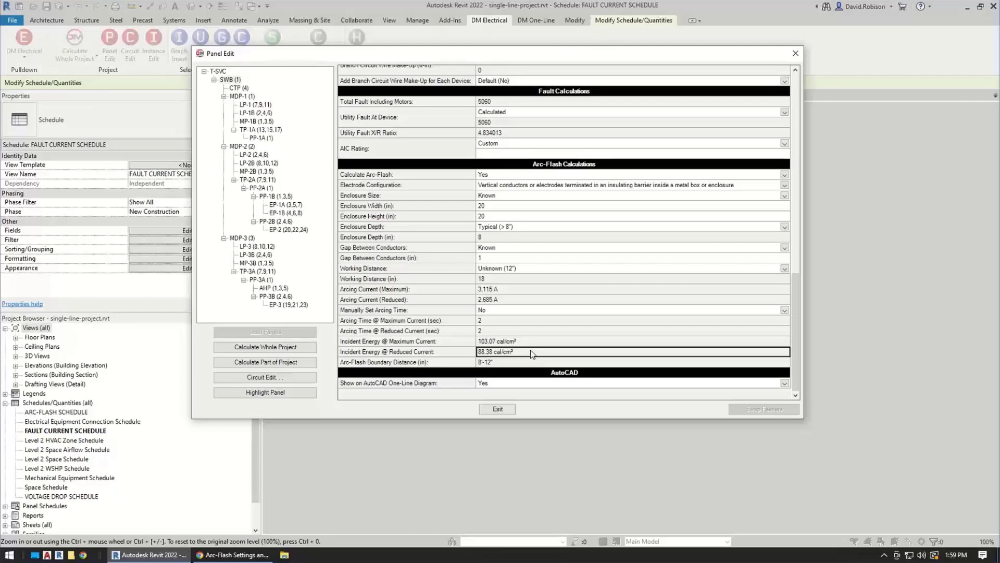
pyautogui.press('Up')
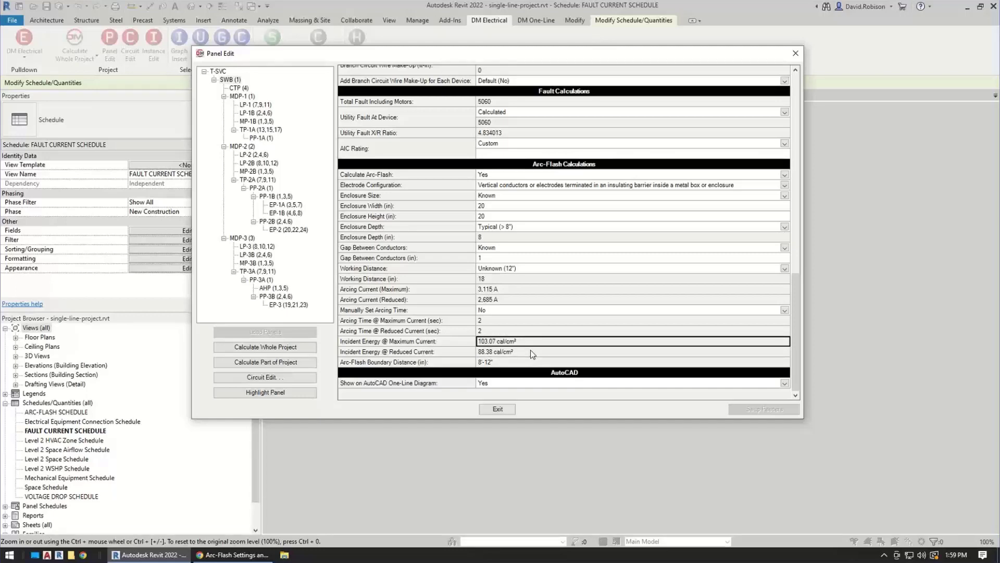
pyautogui.press('Down')
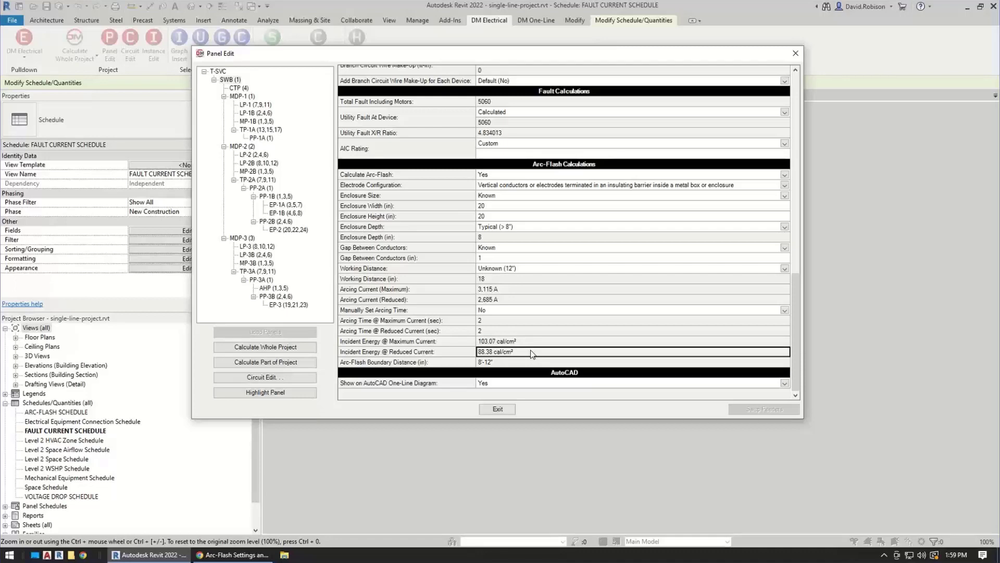
pyautogui.press('Up')
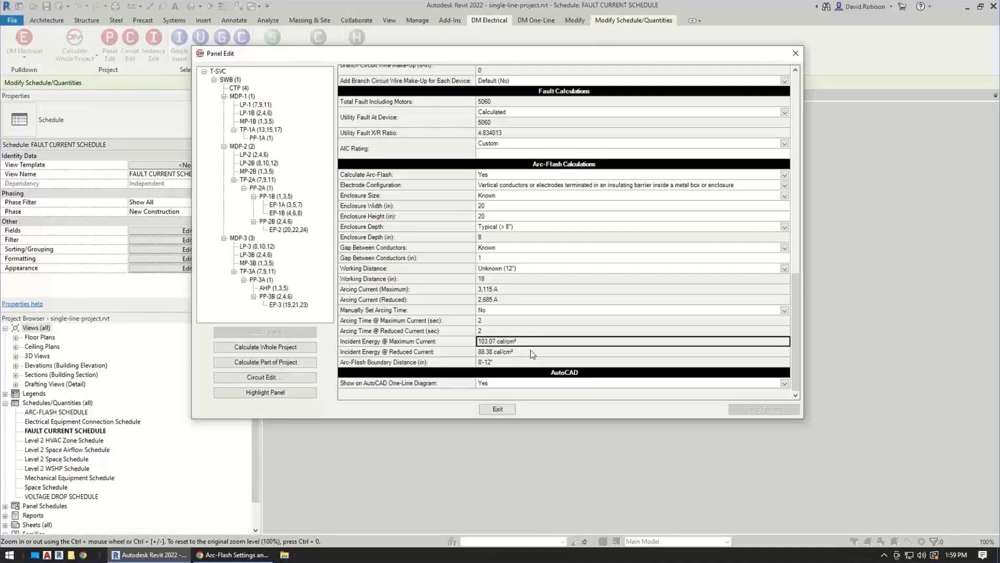
pyautogui.press('Down')
pyautogui.press('Down')
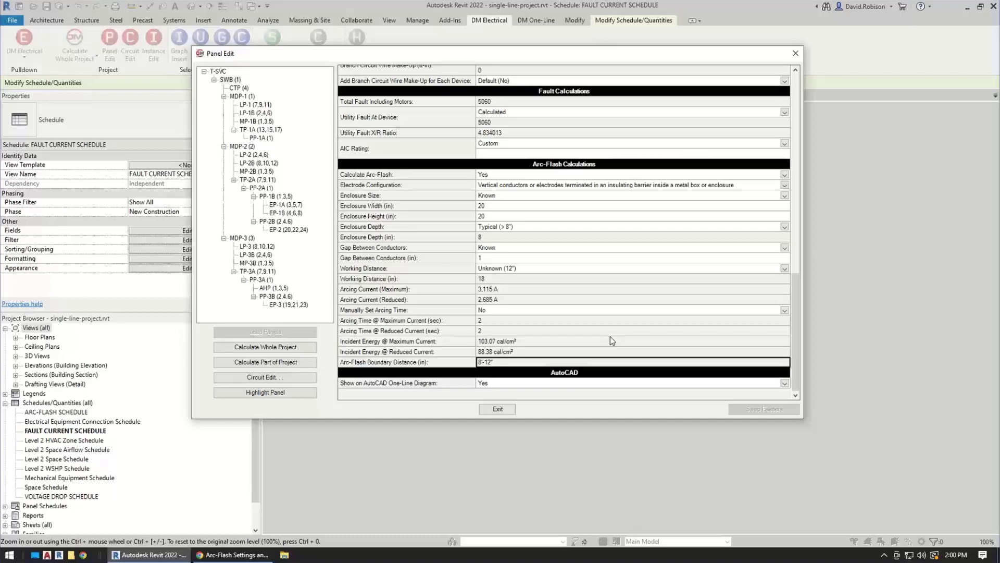
# - Switch to the browser and examine how arcing time affects incident energy in the article's Arcing Time chart
pyautogui.click(232, 555)
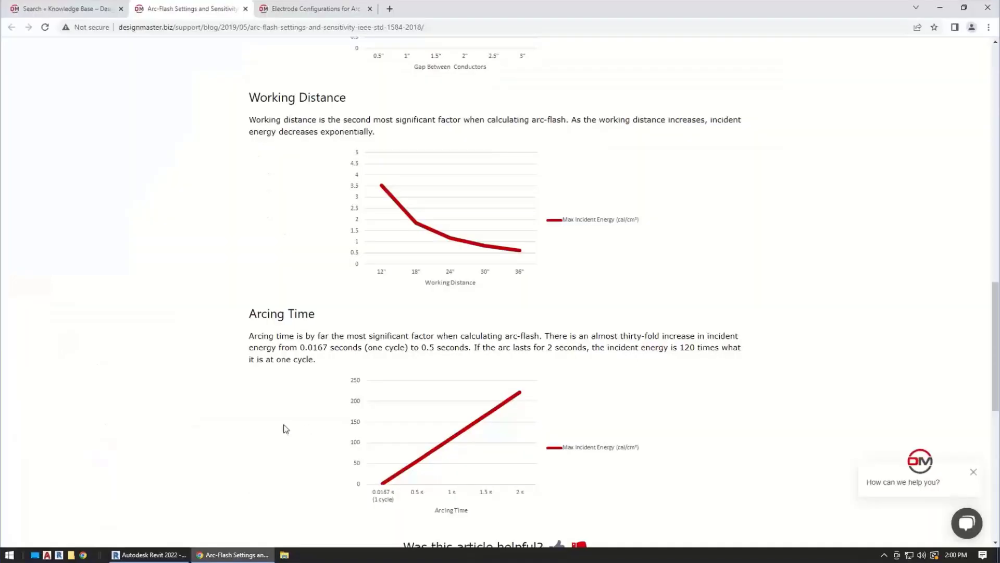
pyautogui.scroll(-3, 285, 425)
pyautogui.scroll(2, 303, 375)
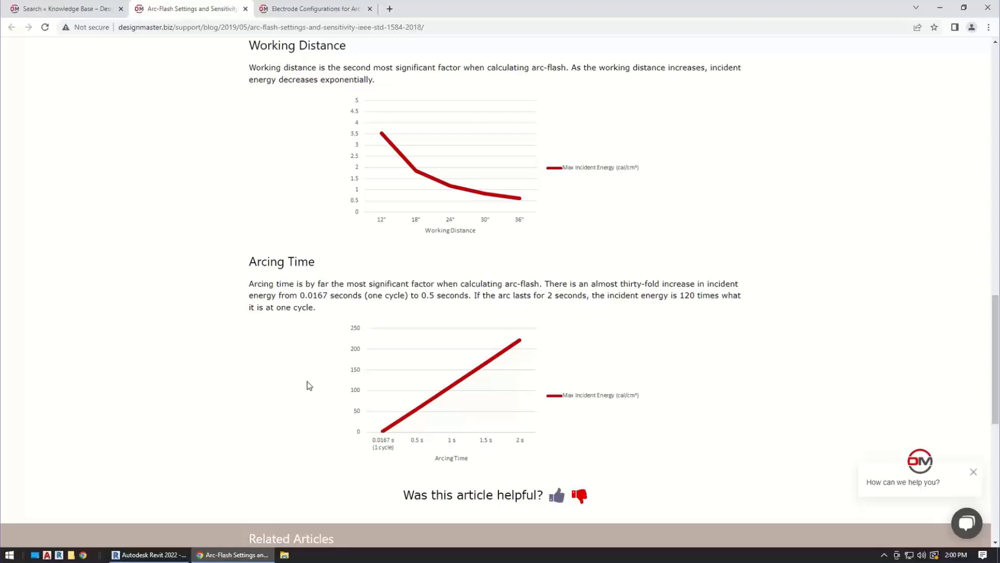
# - Return to Revit, exit the Panel Edit dialog and acknowledge the circuit load warning
pyautogui.click(156, 557)
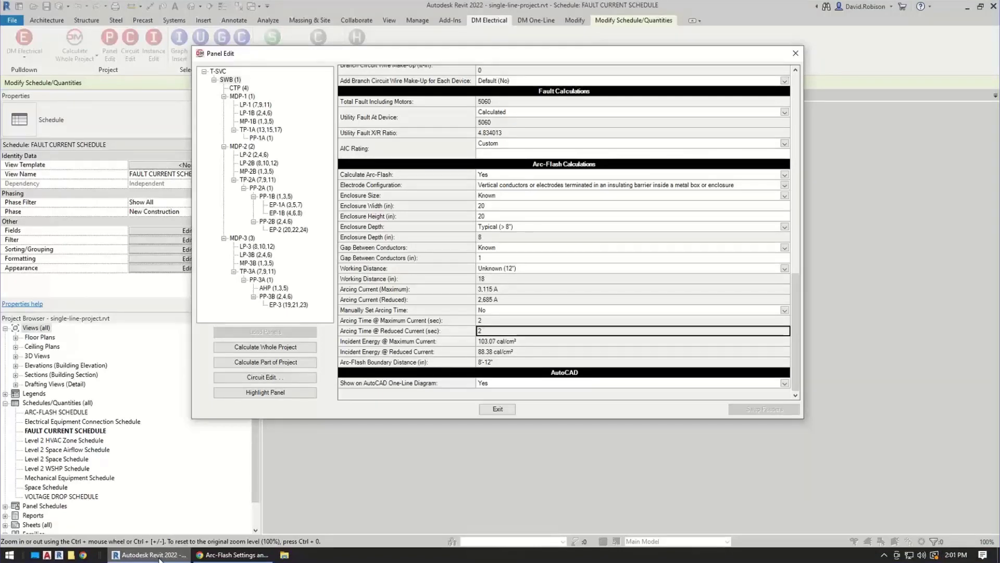
pyautogui.click(508, 409)
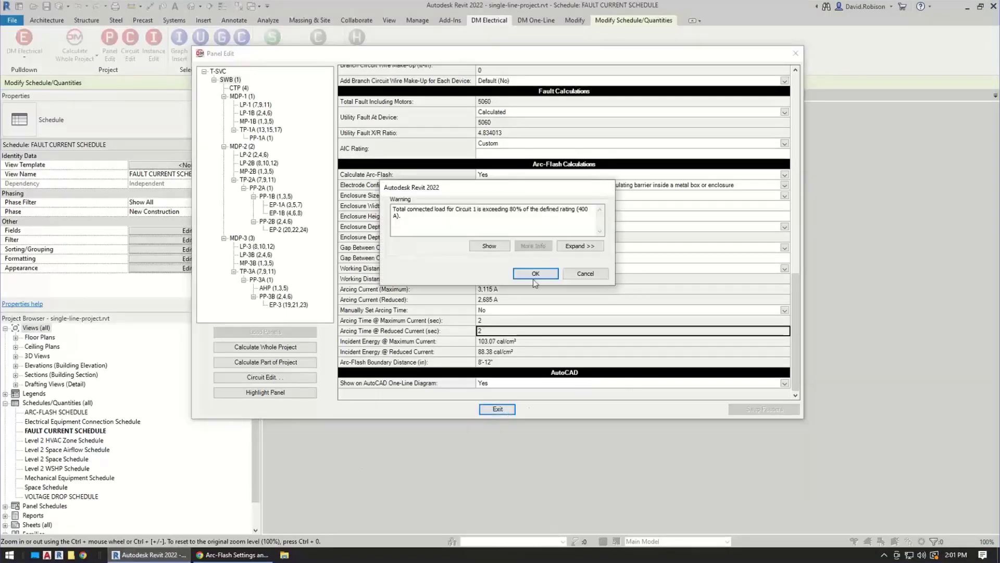
pyautogui.click(535, 273)
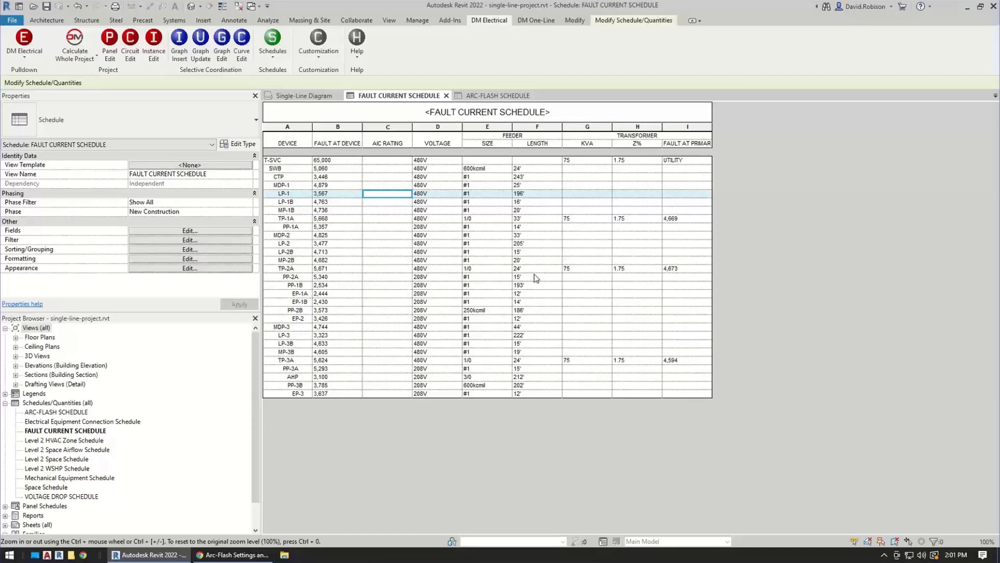
# - Open the Single-Line Diagram view and examine the selective coordination graph for the fault at LP-1
pyautogui.click(302, 95)
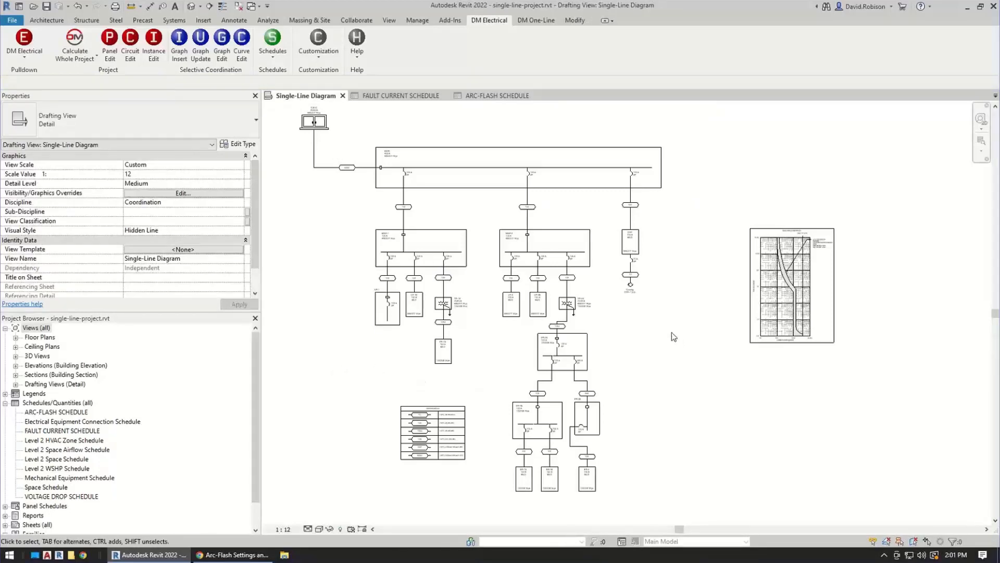
pyautogui.scroll(2, 716, 323)
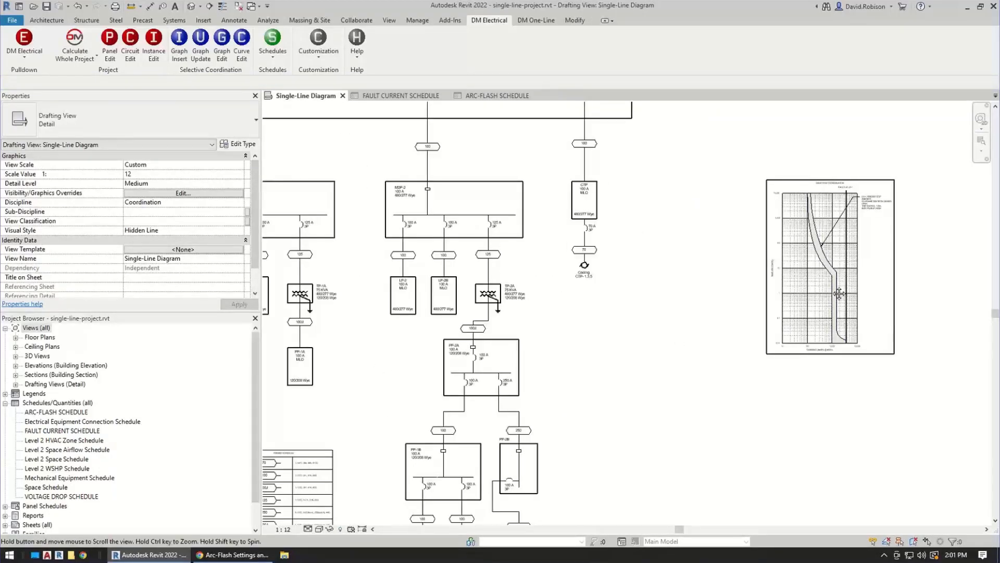
pyautogui.moveTo(839, 293); pyautogui.dragTo(777, 288, button='middle')
pyautogui.scroll(3, 760, 294)
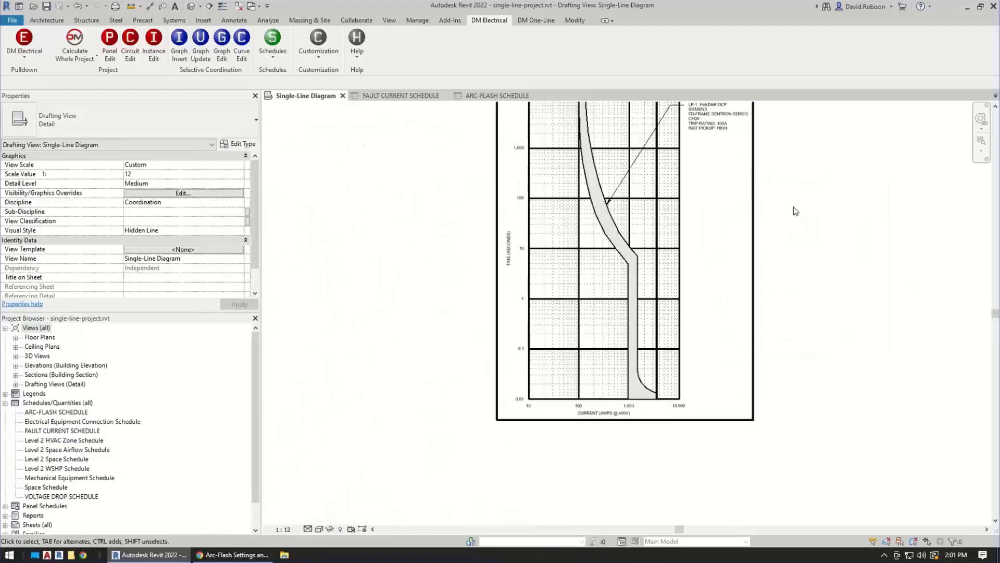
pyautogui.moveTo(795, 211); pyautogui.dragTo(802, 277, button='middle')
pyautogui.scroll(1, 802, 276)
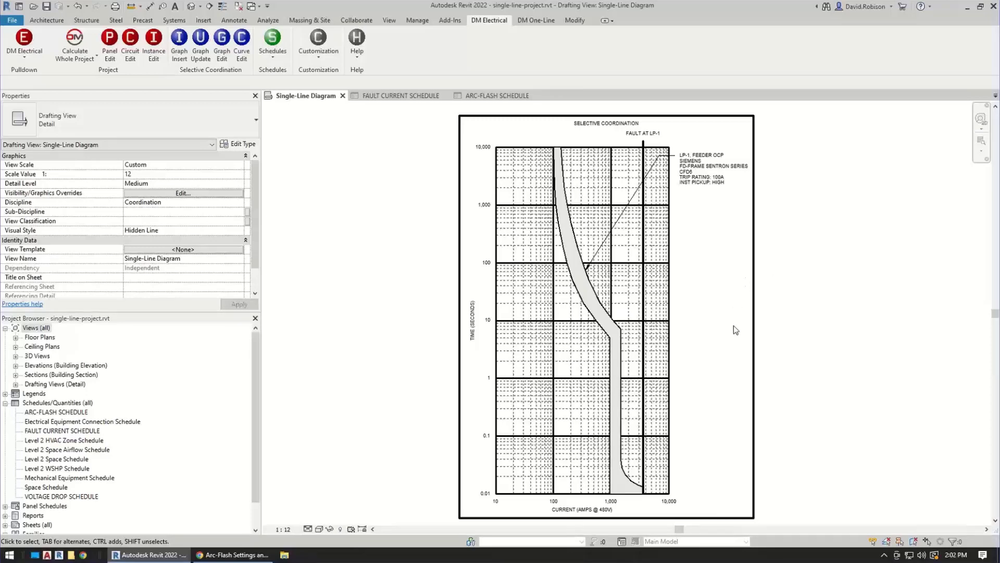
pyautogui.moveTo(738, 333)
pyautogui.mouseDown(button='middle')
pyautogui.moveTo(739, 342)
pyautogui.moveTo(736, 335)
pyautogui.mouseUp(button='middle')
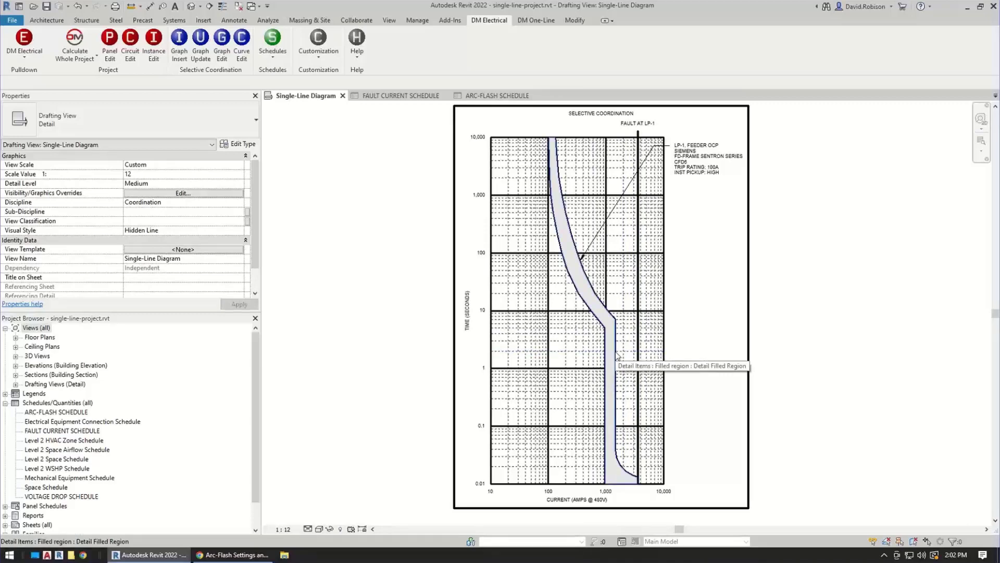
# - Examine the instantaneous region of the LP-1 feeder breaker curve and where it meets the fault current line
pyautogui.scroll(5, 612, 469)
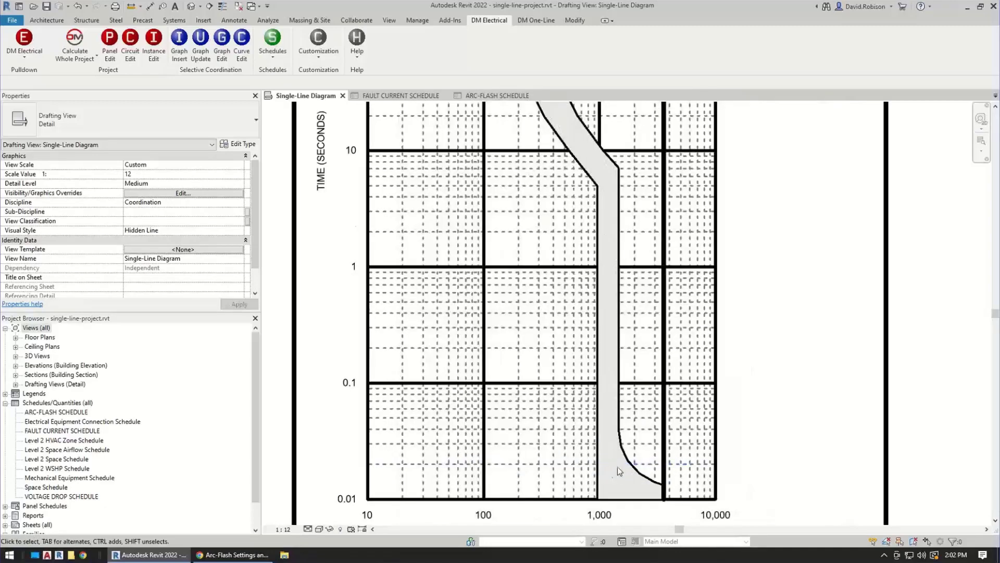
pyautogui.moveTo(614, 477); pyautogui.dragTo(595, 453, button='middle')
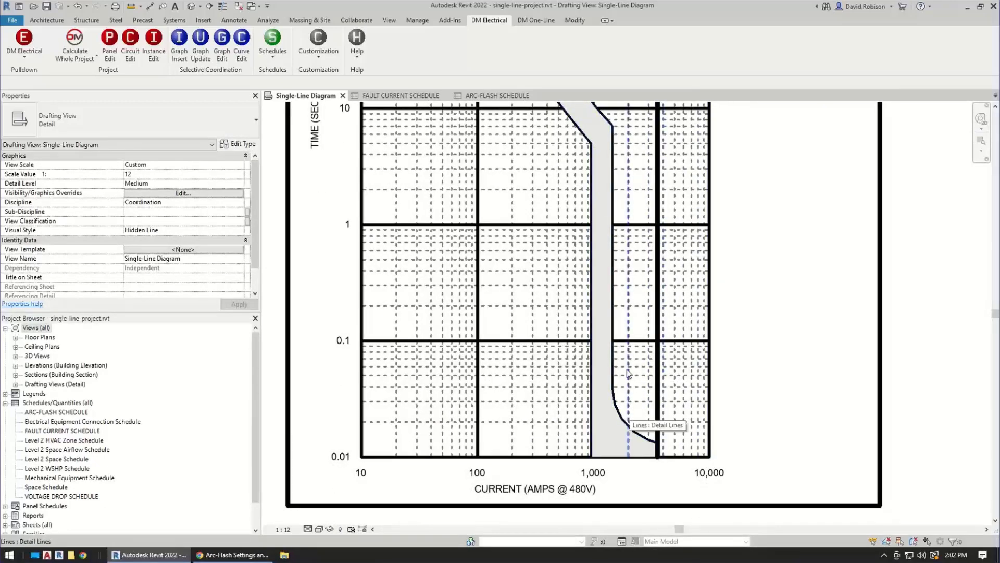
pyautogui.moveTo(625, 329); pyautogui.dragTo(635, 444, button='middle')
pyautogui.scroll(-1, 635, 446)
pyautogui.scroll(-1, 637, 365)
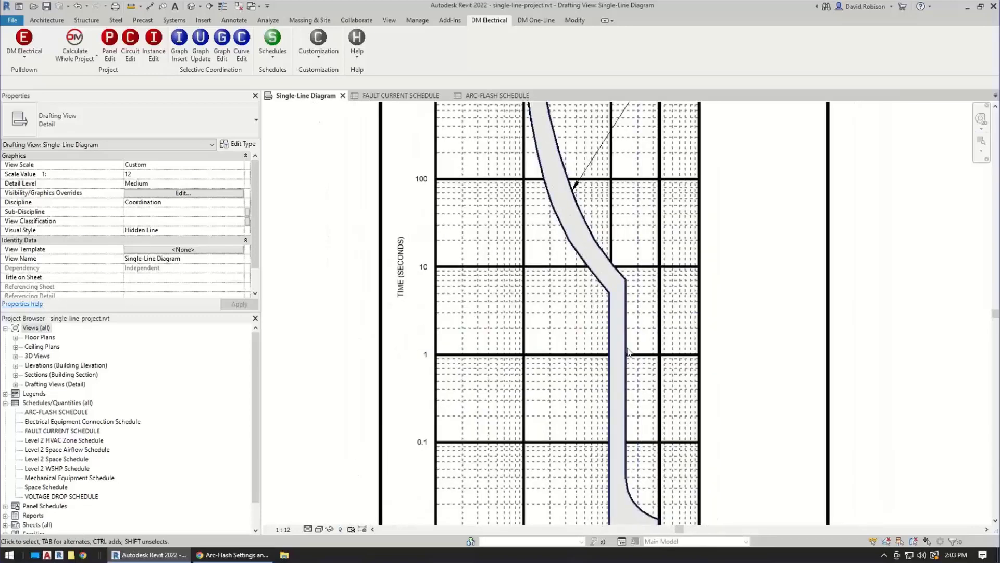
pyautogui.scroll(-1, 628, 352)
pyautogui.moveTo(629, 352); pyautogui.dragTo(614, 327, button='middle')
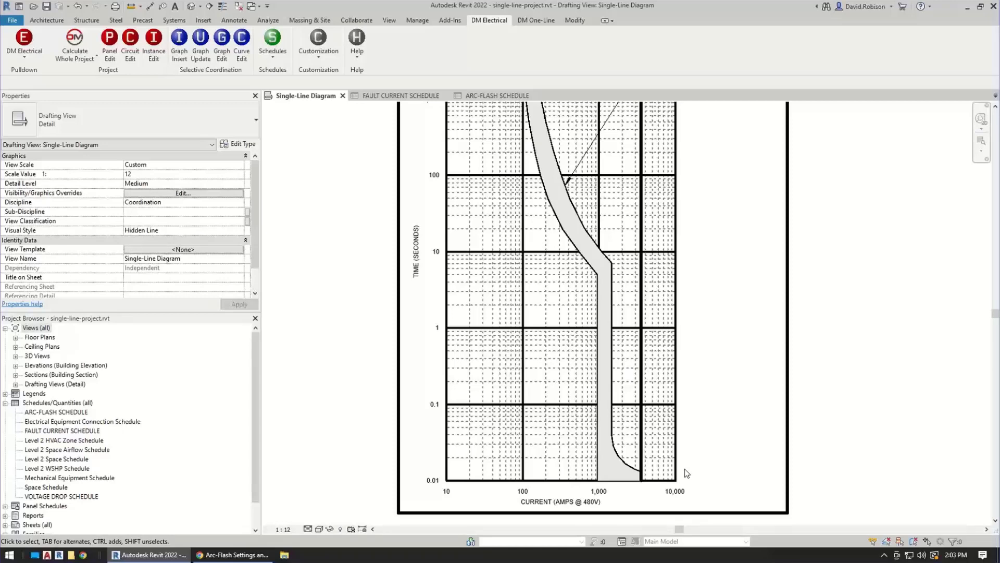
pyautogui.scroll(-2, 686, 364)
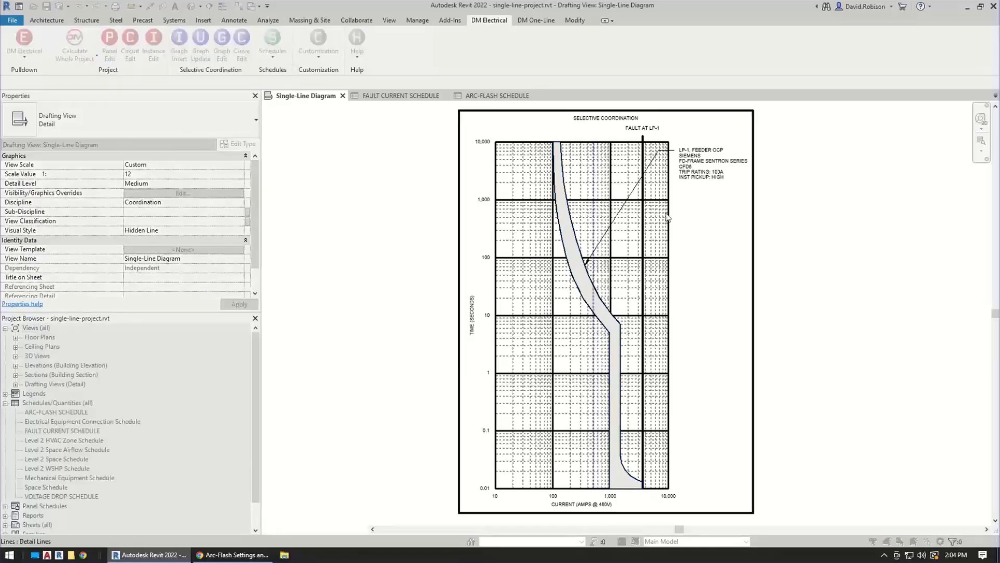
# - Review LP-1's maximum and reduced arcing currents in its arc-flash calculations, and exit Panel Edit
pyautogui.scroll(-10, 442, 285)
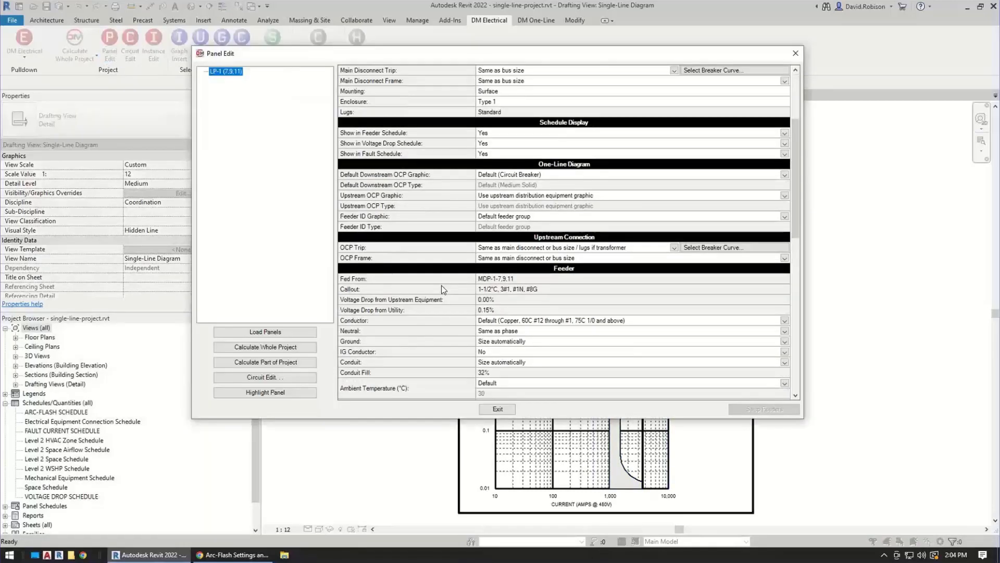
pyautogui.click(448, 300)
pyautogui.click(444, 310)
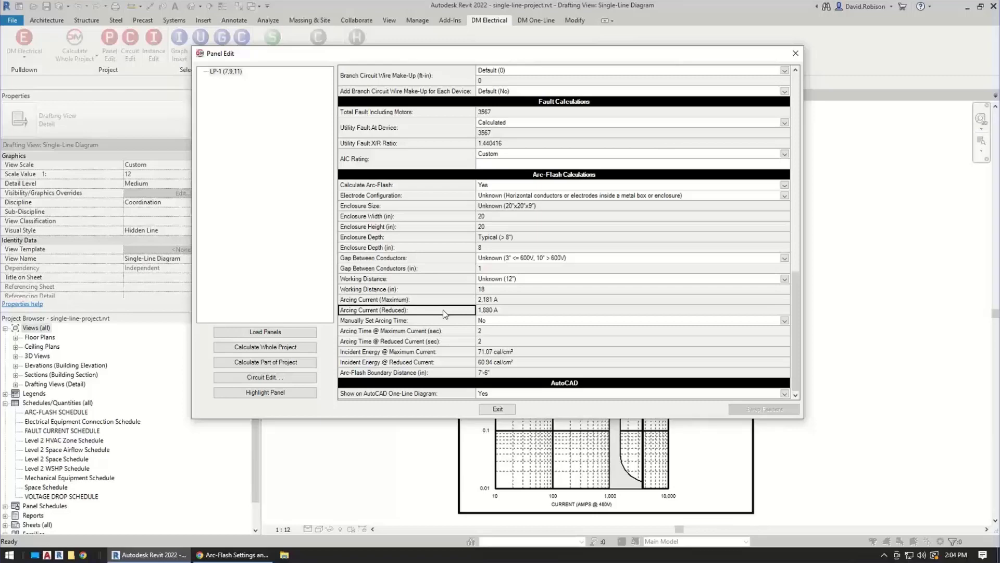
pyautogui.click(430, 302)
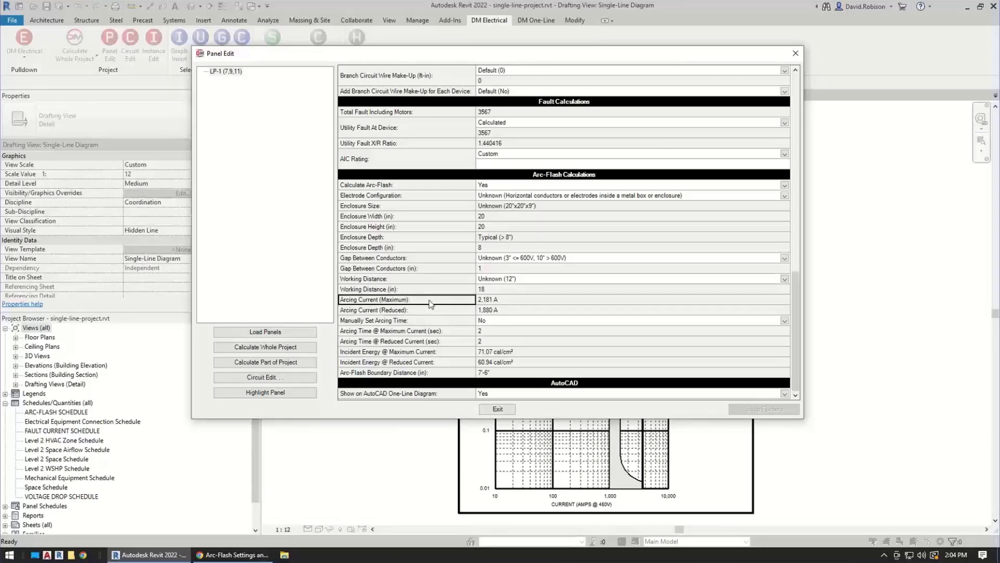
pyautogui.moveTo(794, 300); pyautogui.dragTo(802, 343)
pyautogui.click(507, 408)
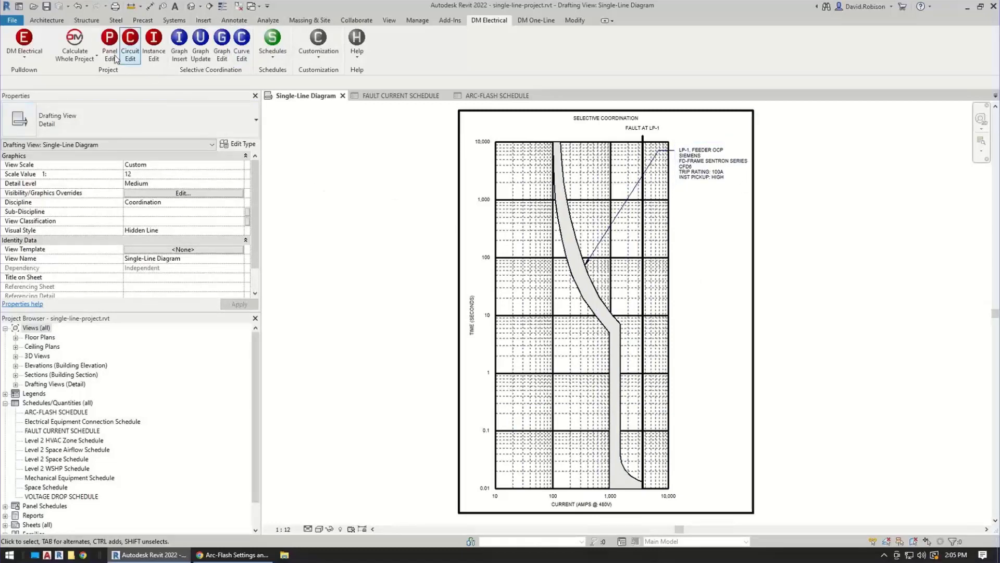
# - Examine panel LP-1 on the single-line diagram, including its main breaker and the upstream feeder breaker in MDP-1
pyautogui.scroll(-3, 344, 303)
pyautogui.moveTo(539, 321); pyautogui.dragTo(890, 323, button='middle')
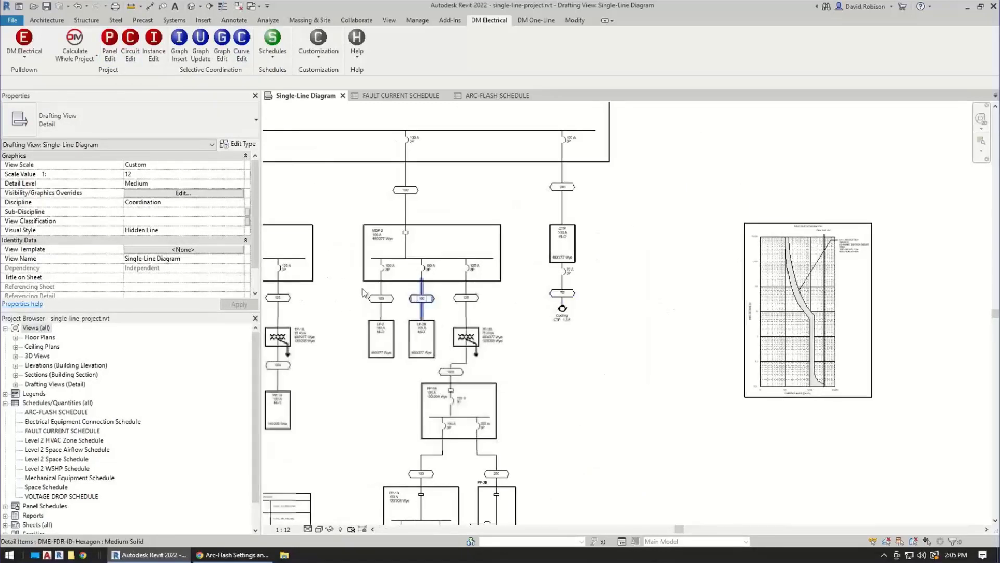
pyautogui.moveTo(475, 295); pyautogui.dragTo(766, 282, button='middle')
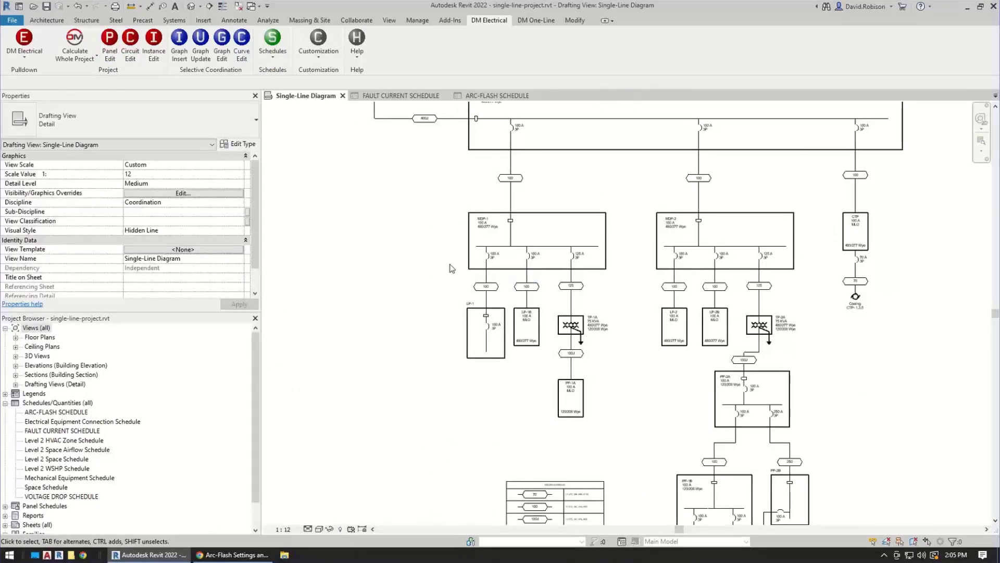
pyautogui.scroll(4, 452, 308)
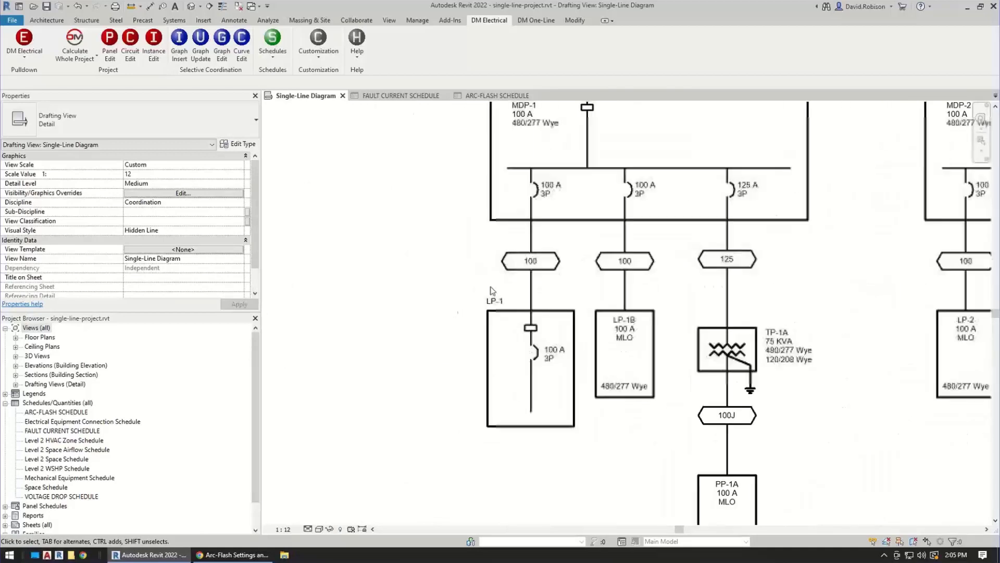
pyautogui.scroll(2, 412, 277)
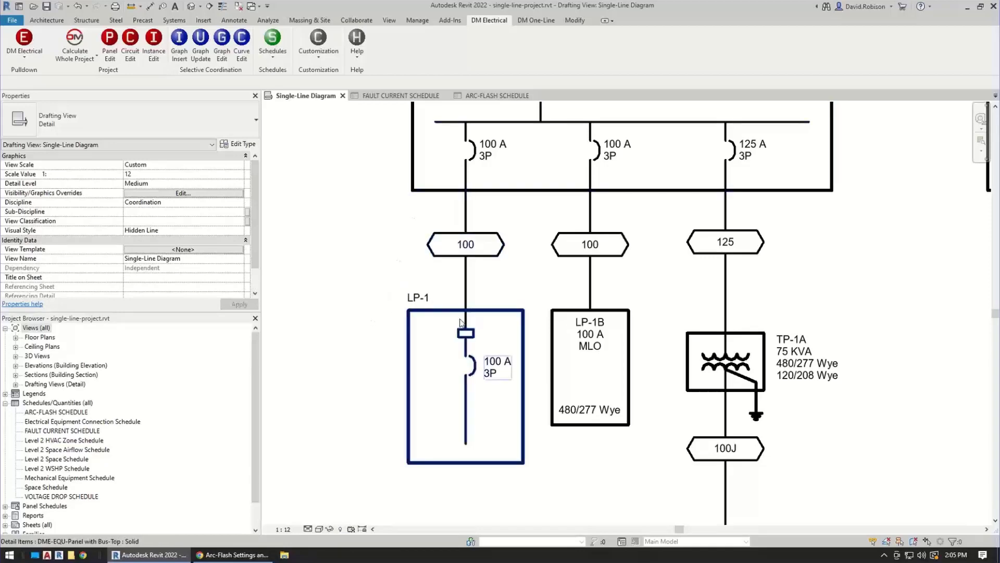
pyautogui.scroll(2, 460, 322)
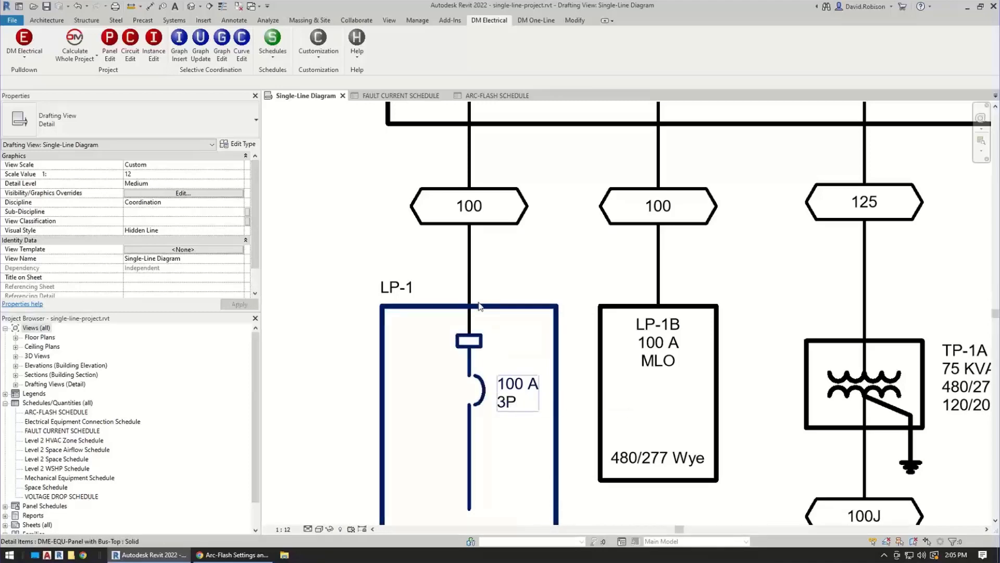
pyautogui.moveTo(524, 224); pyautogui.dragTo(531, 295, button='middle')
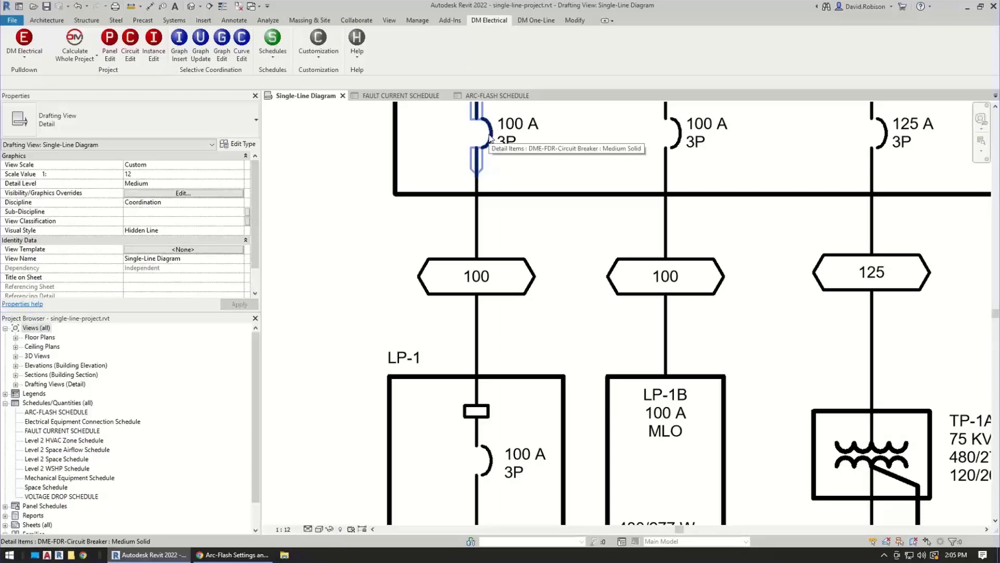
pyautogui.scroll(-1, 341, 330)
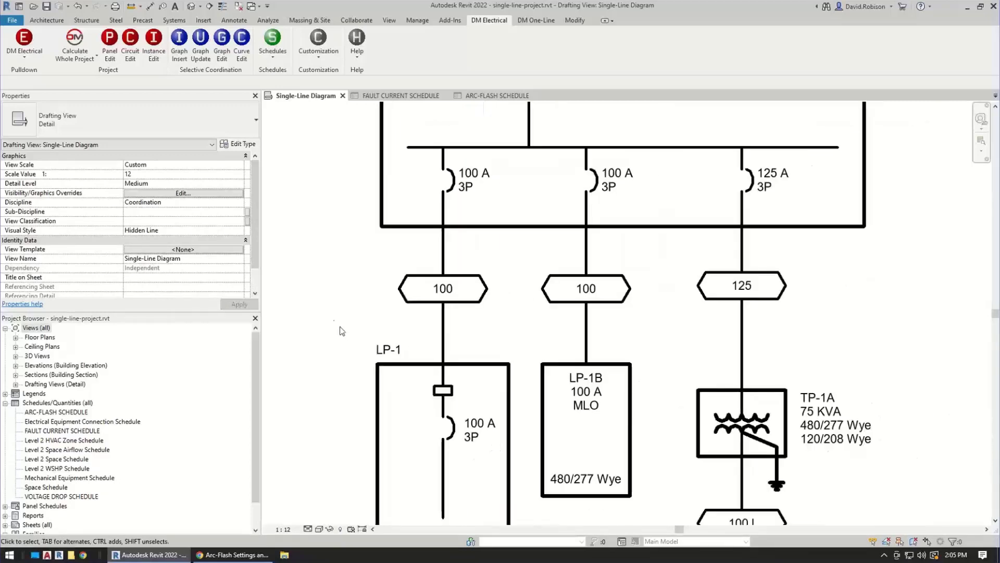
# - Review LP-1's Main Disconnect Trip and upstream OCP Trip settings in Panel Edit, check the feeder's breaker curve selection, and cancel
pyautogui.click(489, 365)
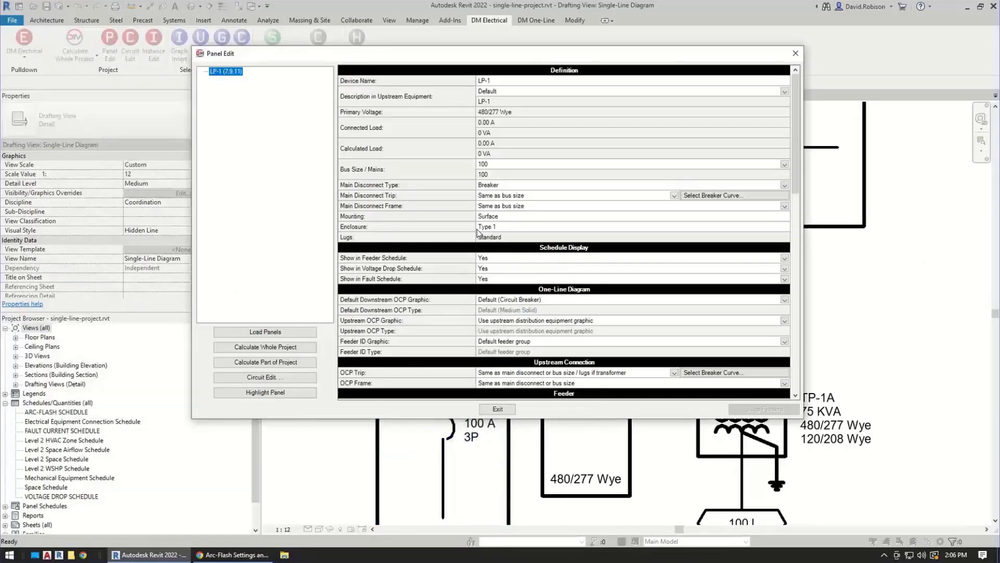
pyautogui.click(412, 195)
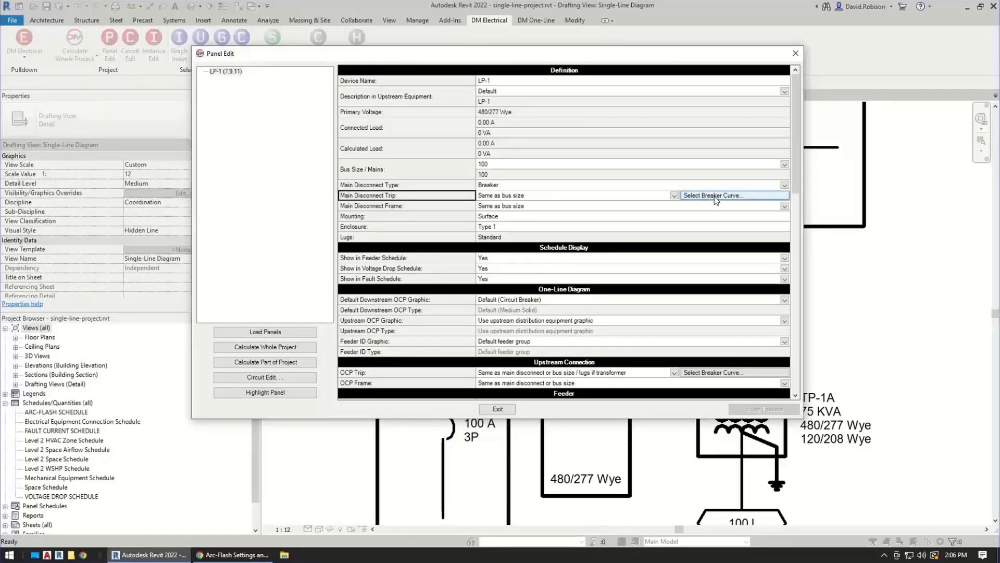
pyautogui.click(382, 372)
pyautogui.scroll(-3, 386, 359)
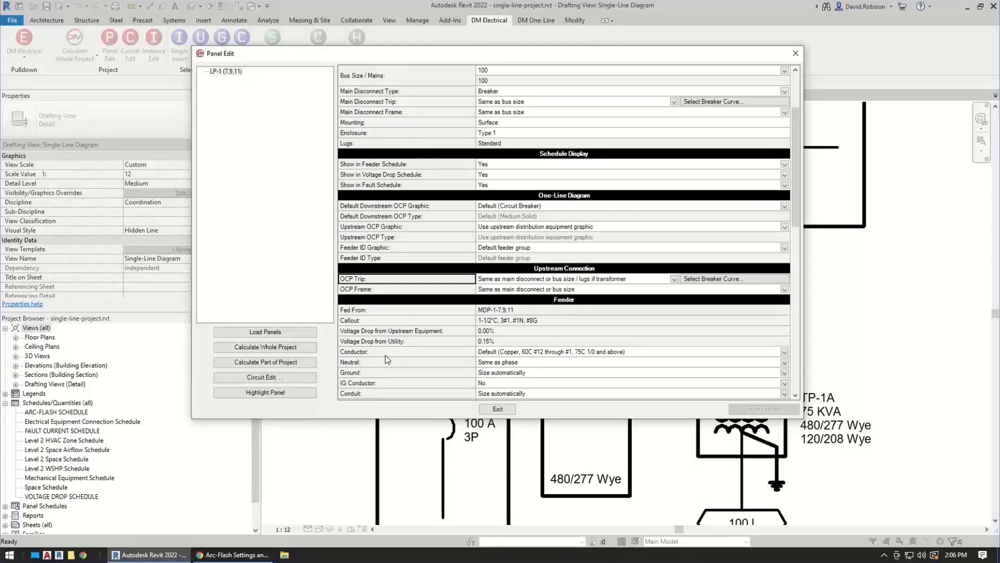
pyautogui.click(726, 279)
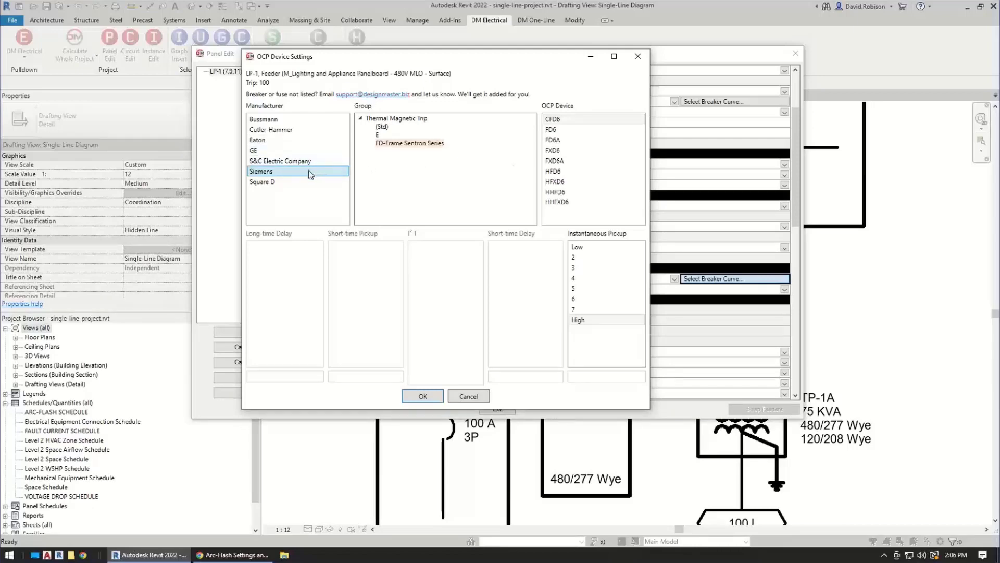
pyautogui.click(484, 397)
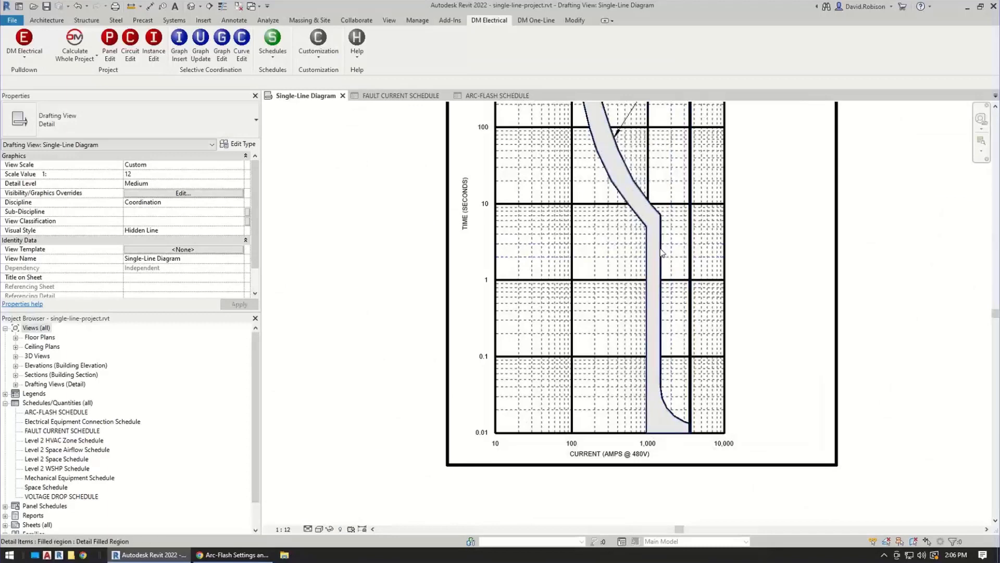
# - Set the Instantaneous Pickup of LP-1's Siemens CFD6 feeder breaker to Low from its curve on the graph
pyautogui.click(657, 230)
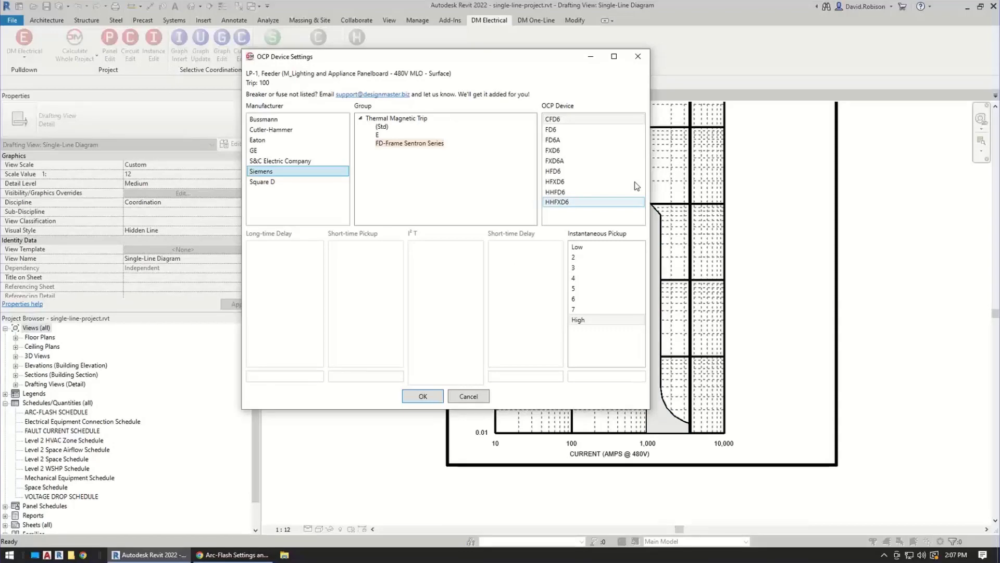
pyautogui.click(592, 249)
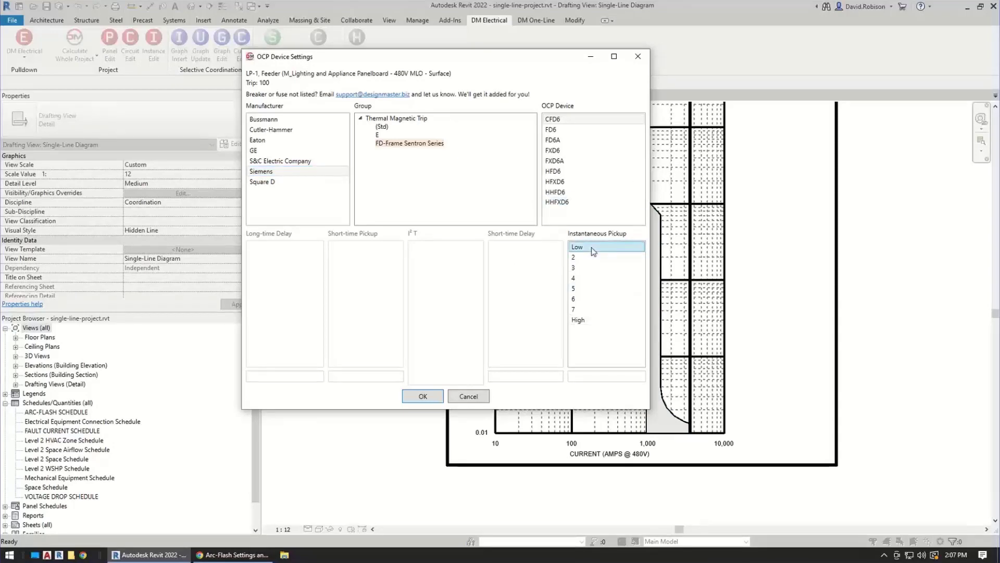
pyautogui.click(424, 395)
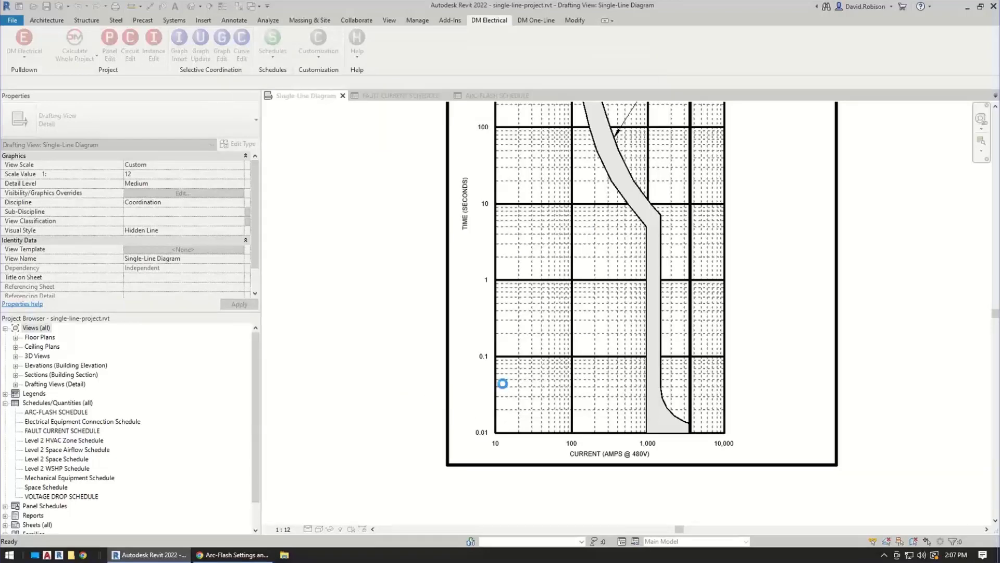
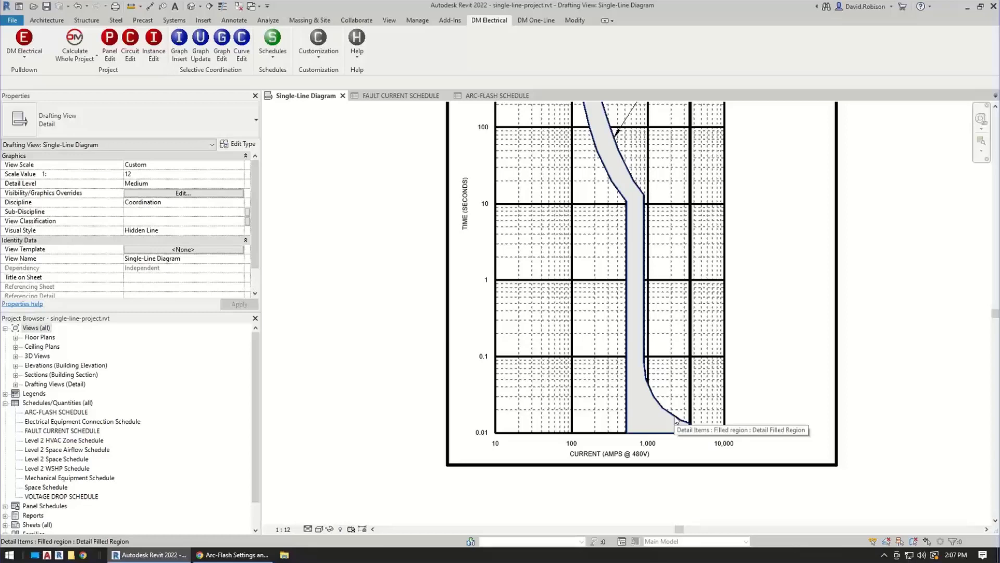
# - Open LP-1 in Panel Edit and review its recalculated arcing currents and arcing times at maximum and reduced current
pyautogui.click(107, 55)
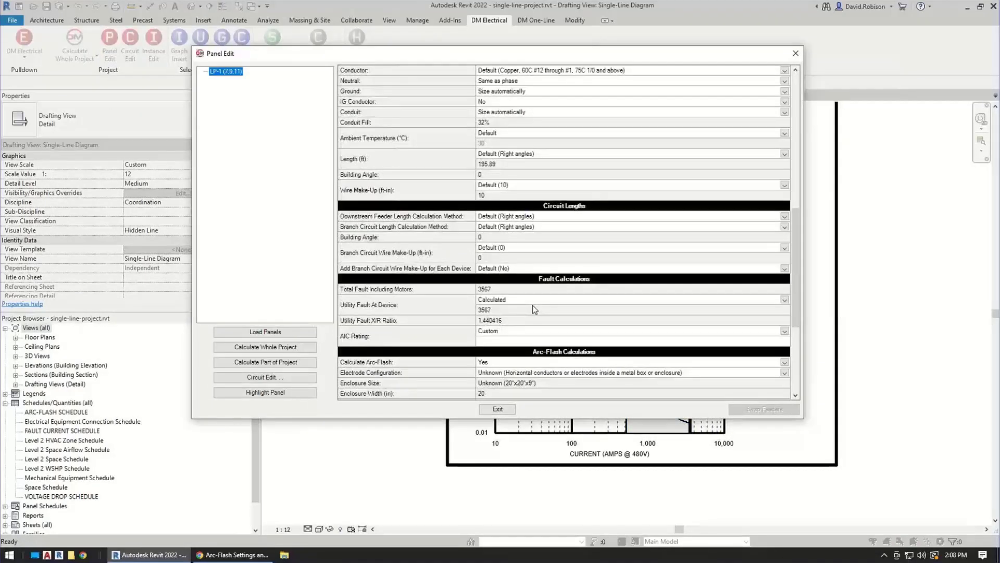
pyautogui.scroll(-5, 533, 305)
pyautogui.click(426, 331)
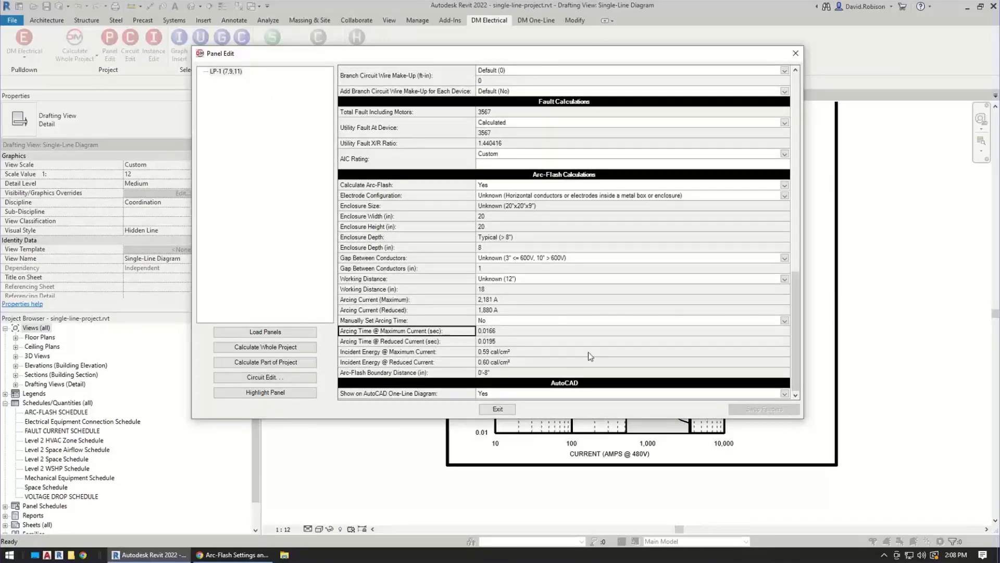
pyautogui.click(509, 310)
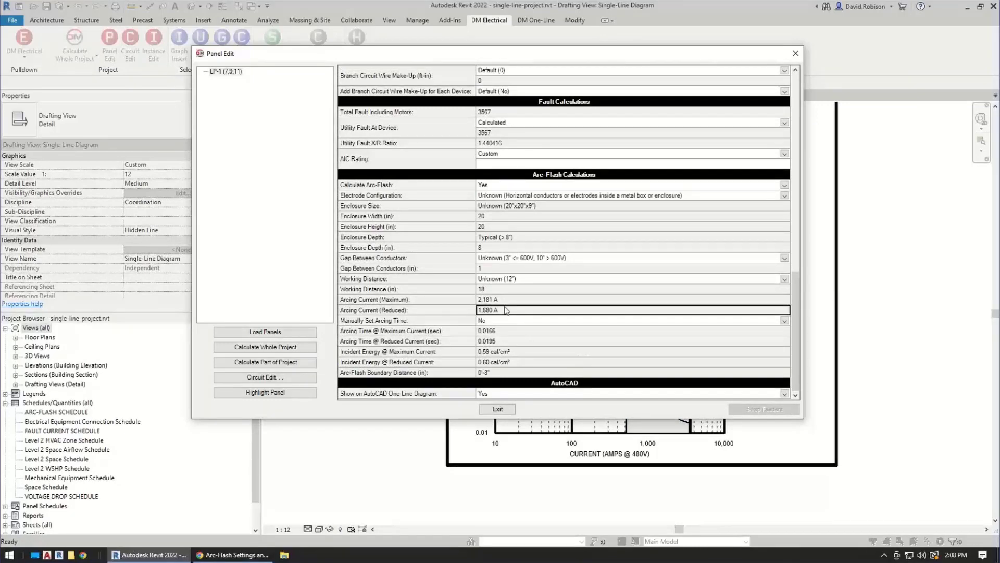
pyautogui.click(504, 301)
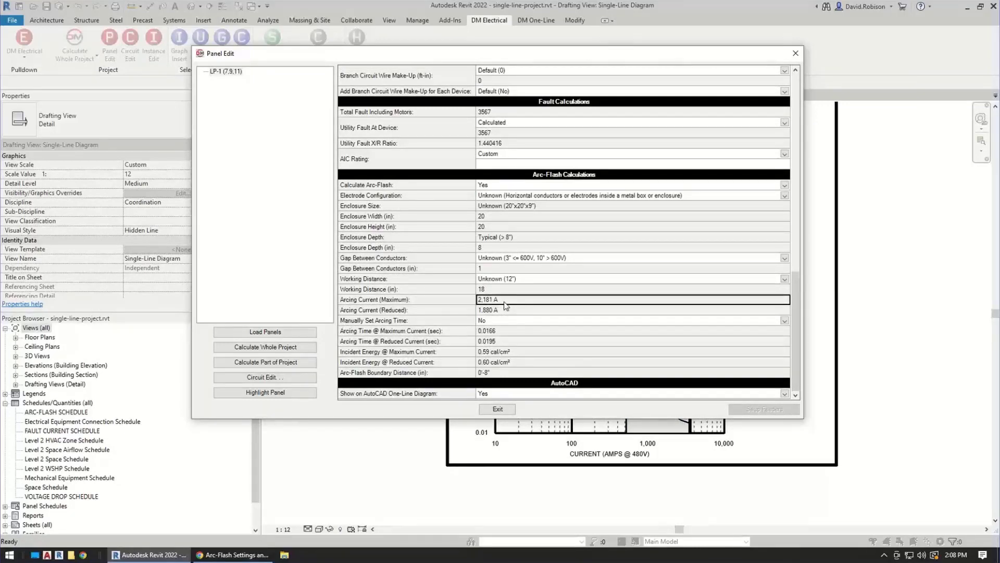
pyautogui.click(511, 335)
pyautogui.press('Down')
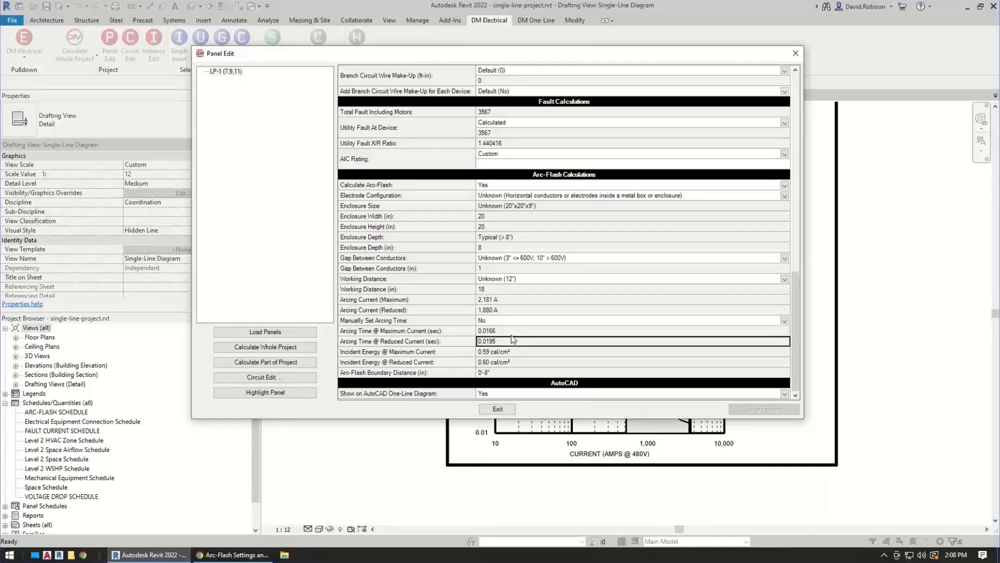
# - Review LP-1's arcing currents, reduced-current arcing time and incident energy, and arc-flash boundary distance, and close Panel Edit
pyautogui.click(502, 299)
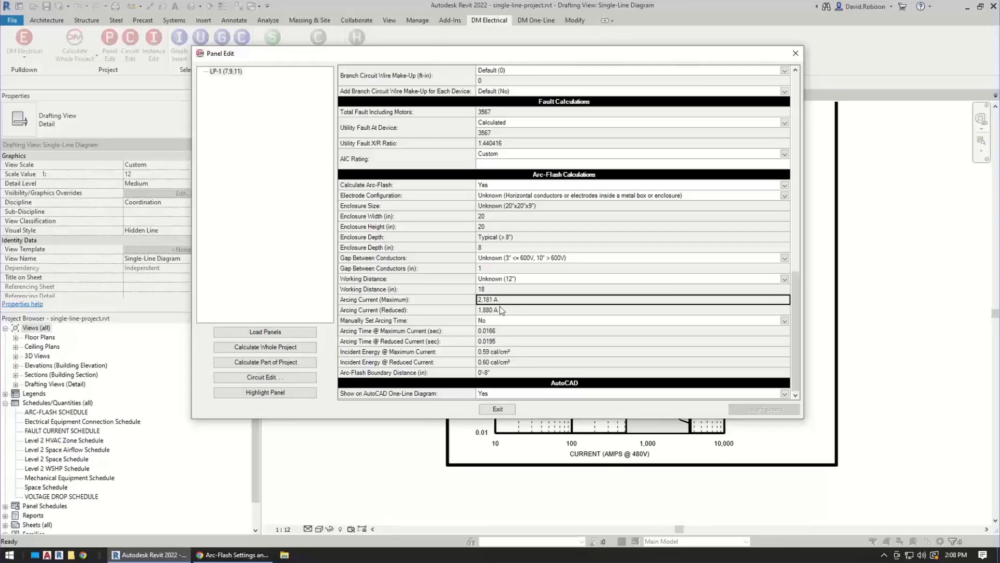
pyautogui.click(499, 308)
pyautogui.click(499, 341)
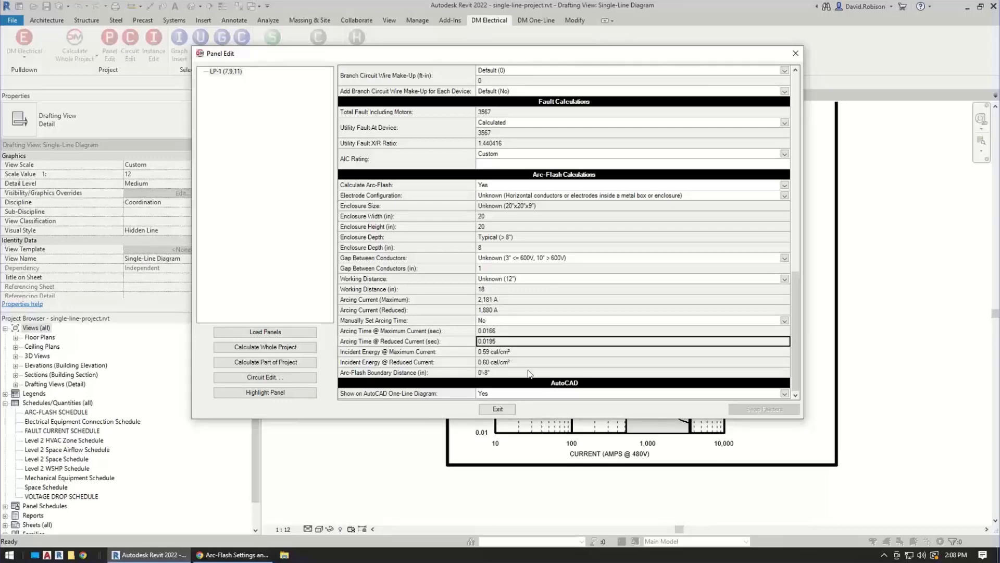
pyautogui.click(555, 362)
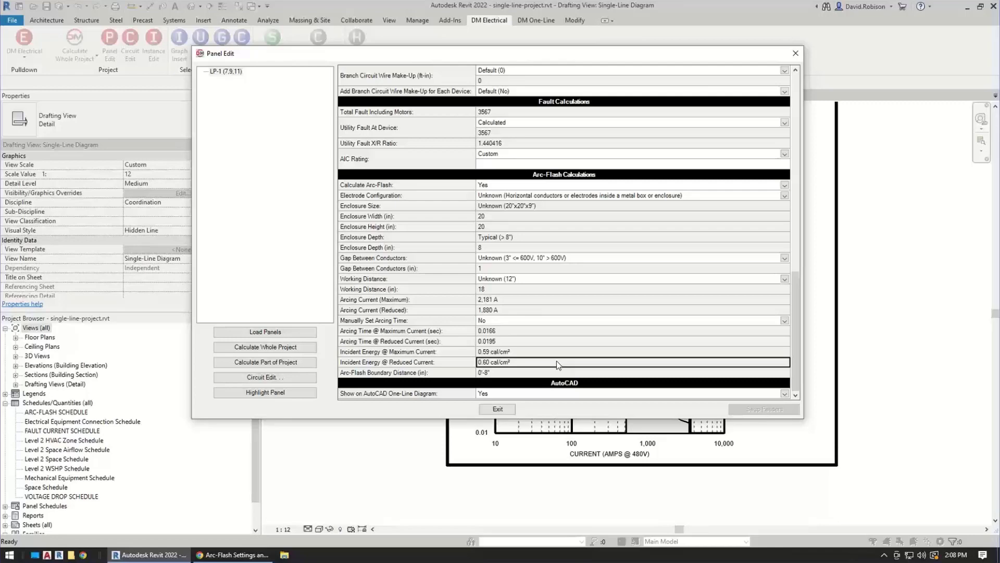
pyautogui.click(504, 341)
pyautogui.click(521, 372)
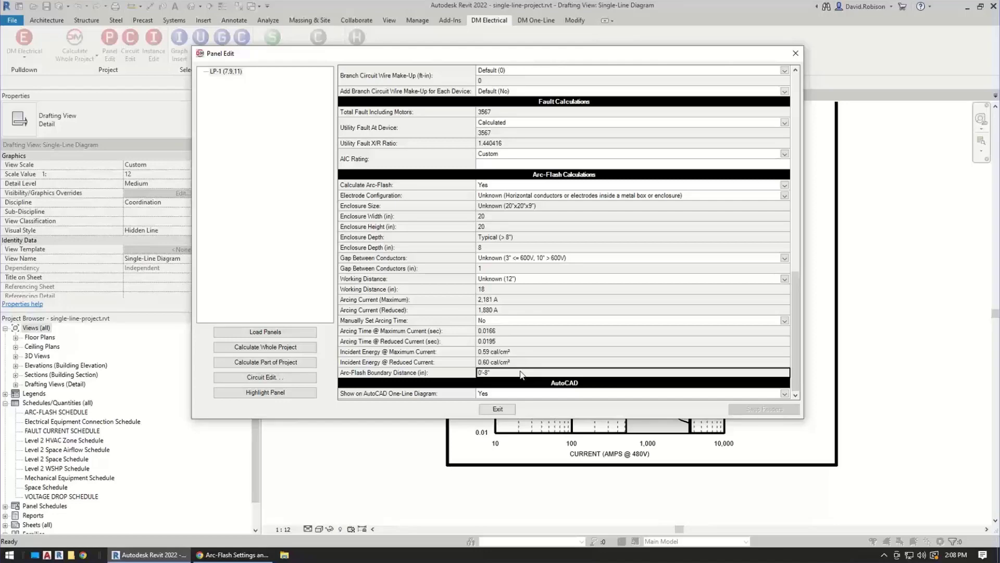
pyautogui.click(498, 409)
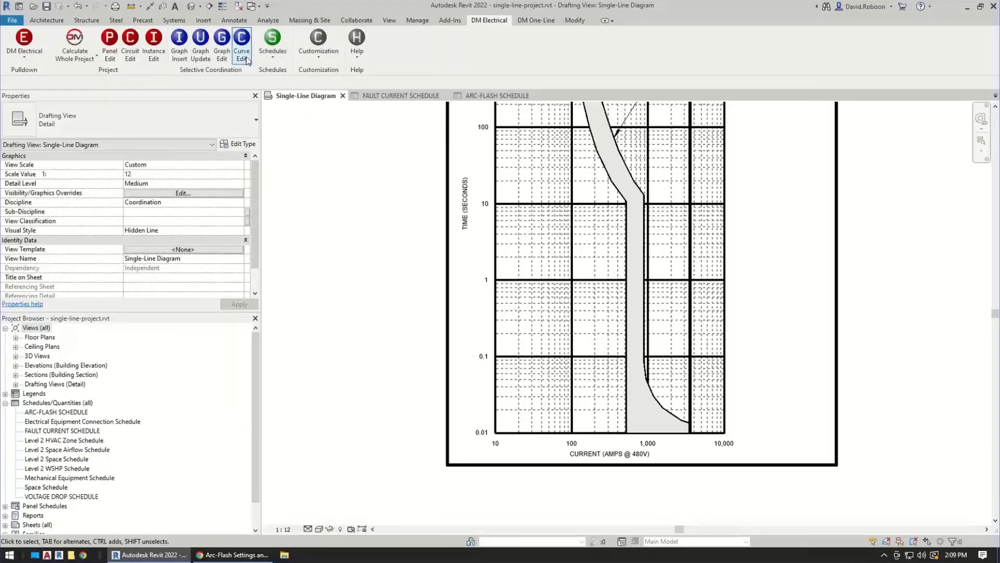
# - Change LP-1's feeder breaker curve to the Eaton Magnum DS Digitrip 520 Double Wide Frame 2000A, 2500A
pyautogui.click(242, 42)
pyautogui.click(611, 174)
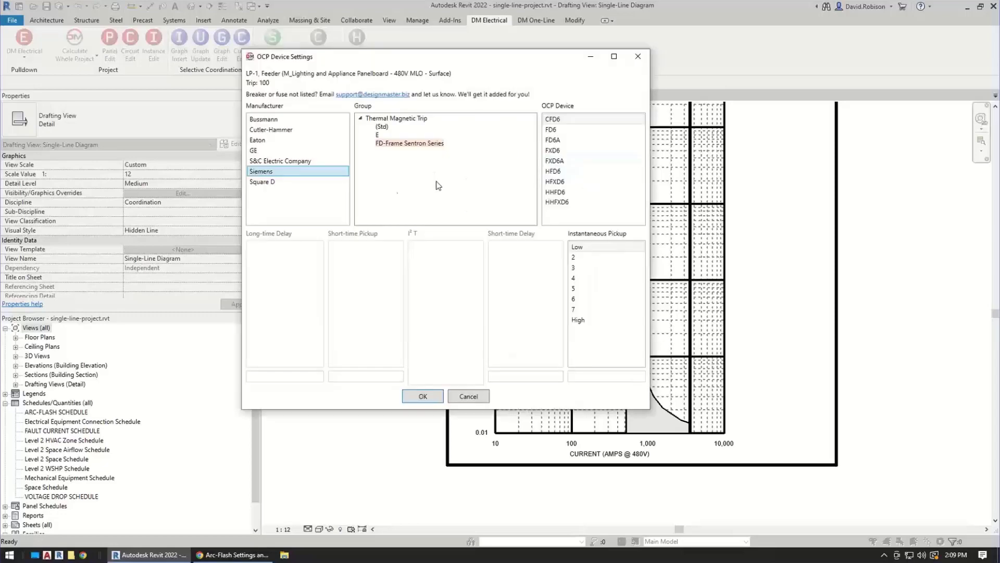
pyautogui.click(301, 141)
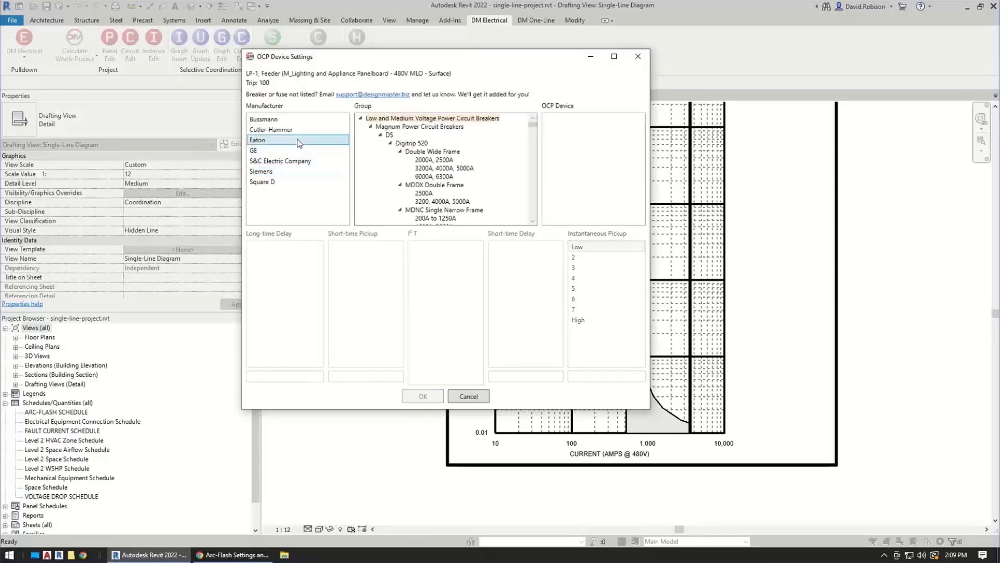
pyautogui.click(434, 160)
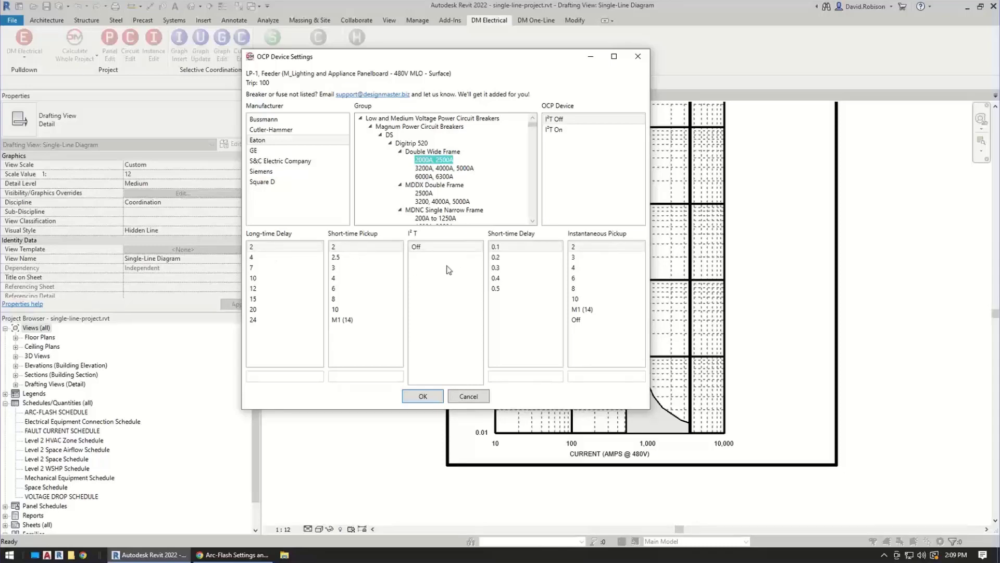
pyautogui.click(419, 398)
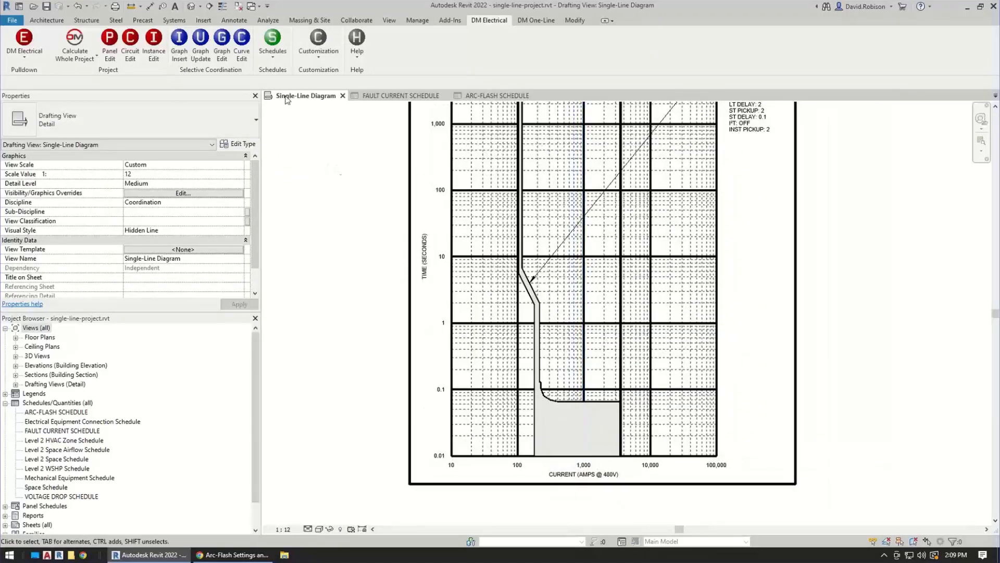
# - Set the Eaton feeder breaker's Instantaneous Pickup to 4, Short-time Delay to 0.3 and Short-time Pickup to 4
pyautogui.click(249, 54)
pyautogui.click(571, 403)
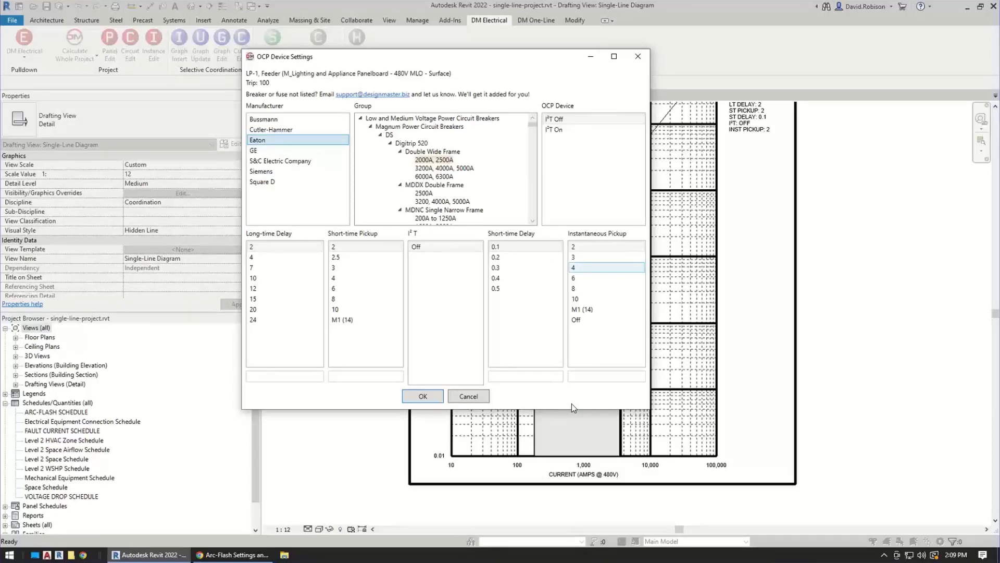
pyautogui.click(576, 267)
pyautogui.click(509, 268)
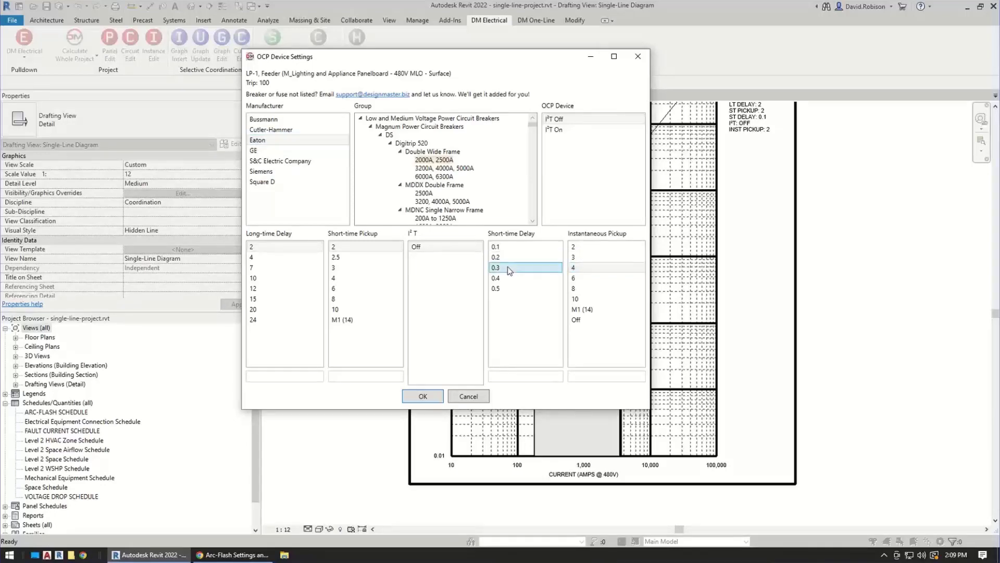
pyautogui.click(352, 278)
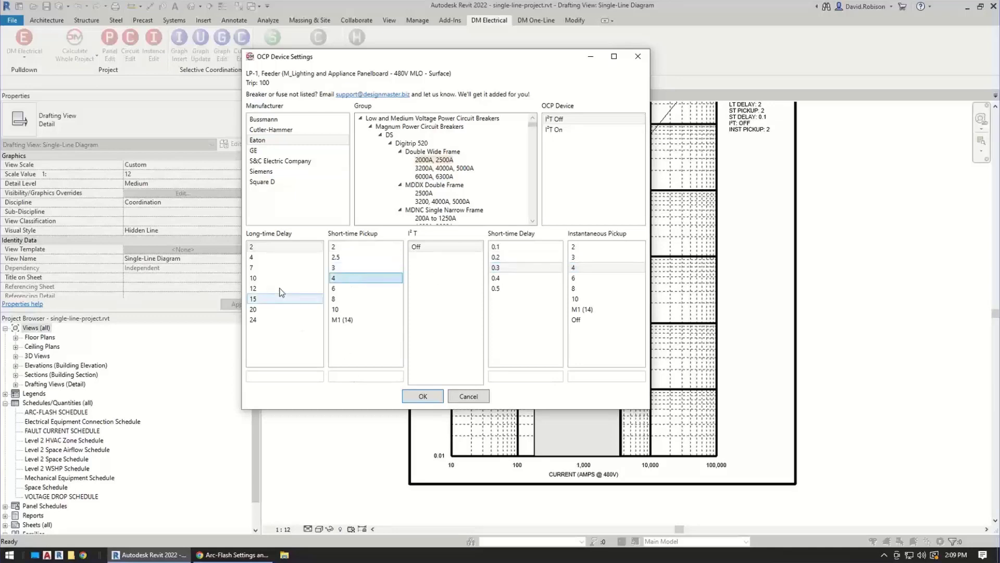
pyautogui.click(423, 396)
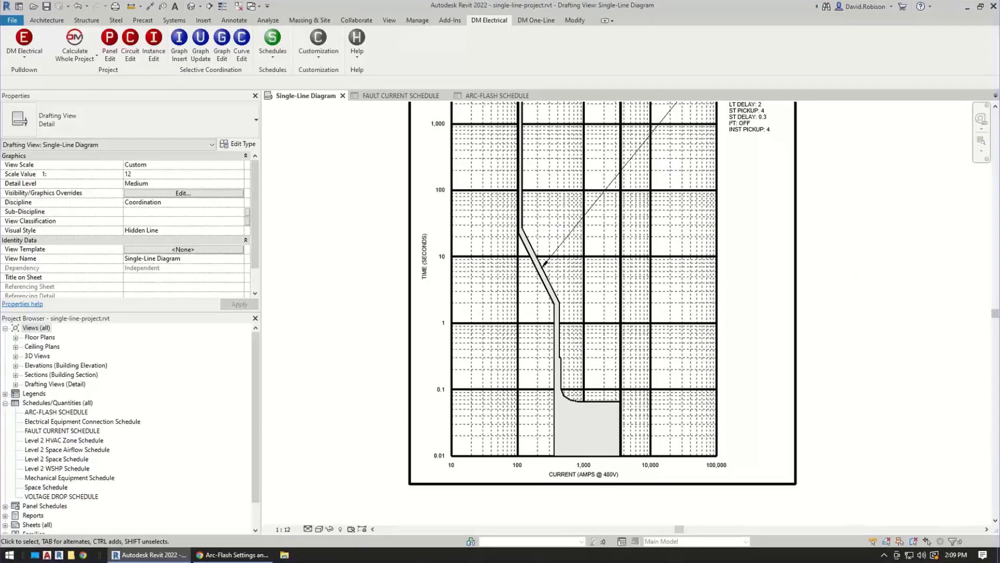
# - Review SWB's incident energy, working distance and arc-flash boundary in the ARC-FLASH SCHEDULE
pyautogui.click(494, 97)
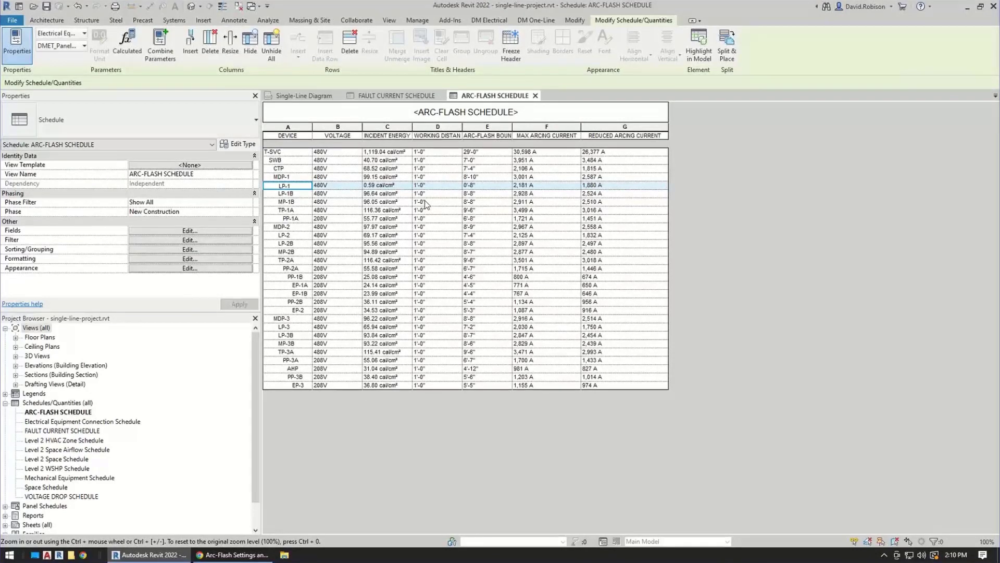
pyautogui.click(392, 161)
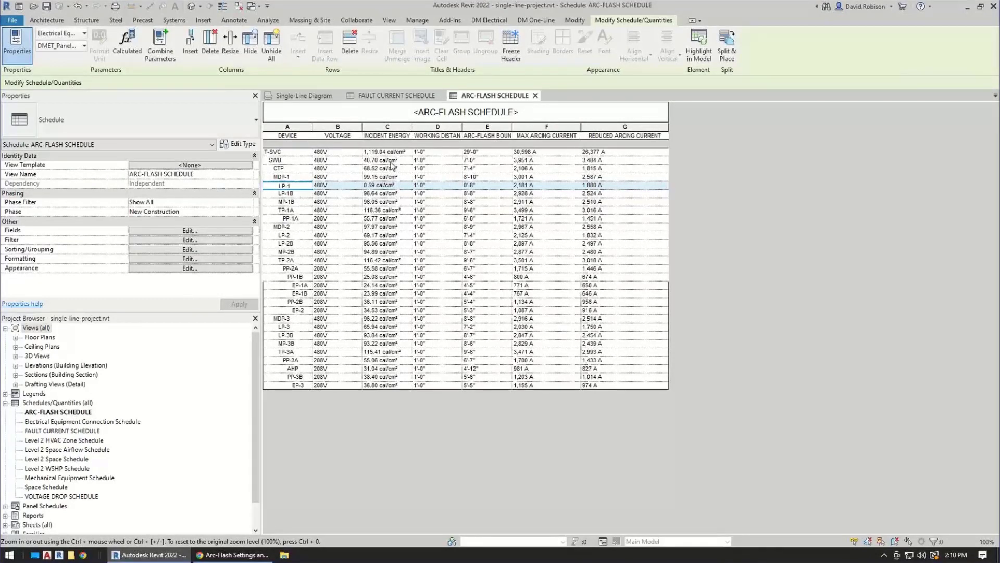
pyautogui.click(436, 161)
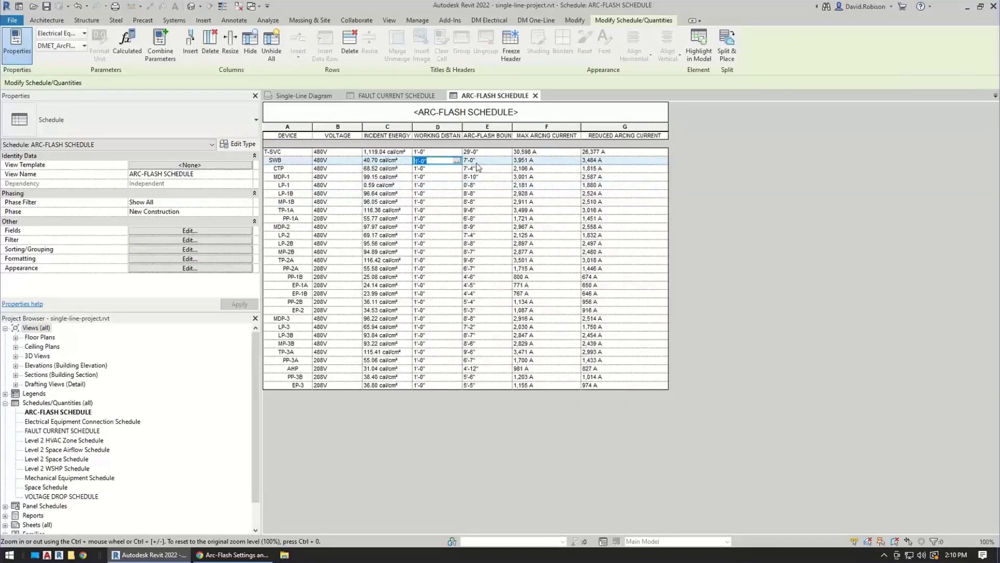
pyautogui.click(388, 162)
pyautogui.click(492, 161)
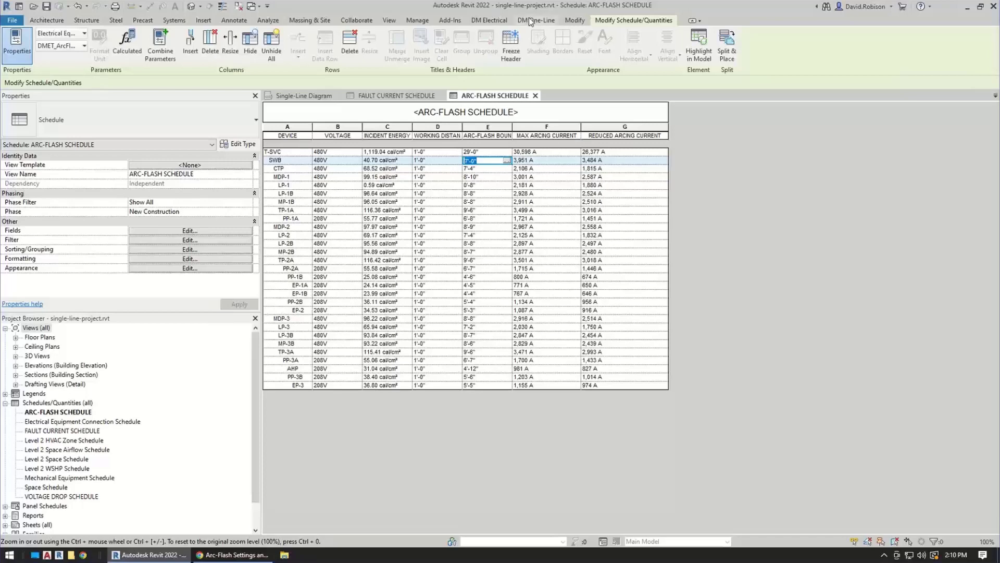
# - Print arc-flash stickers for LP-1, LP-1B and MP-1B, saving them to the single-line-project folder
pyautogui.click(493, 21)
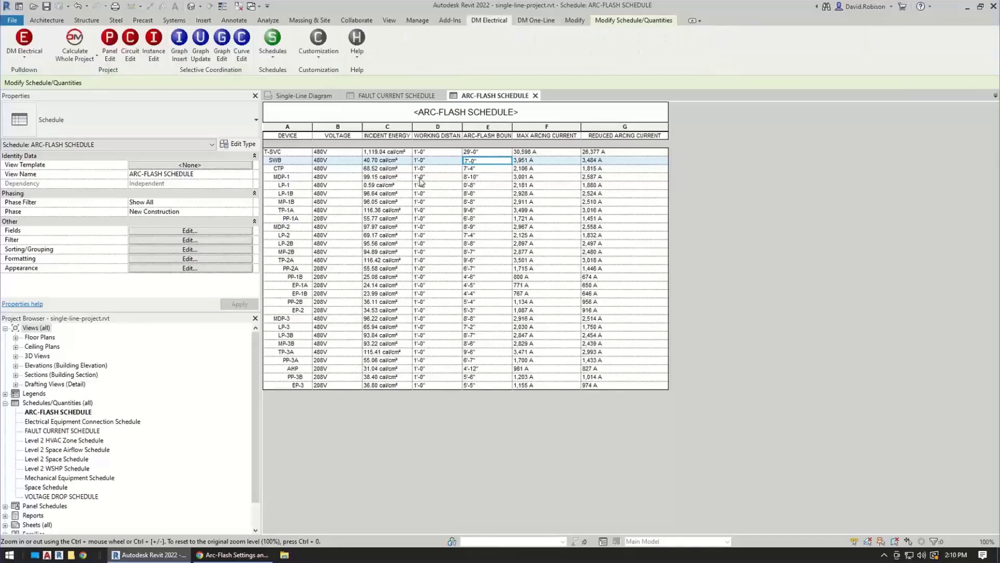
pyautogui.click(273, 46)
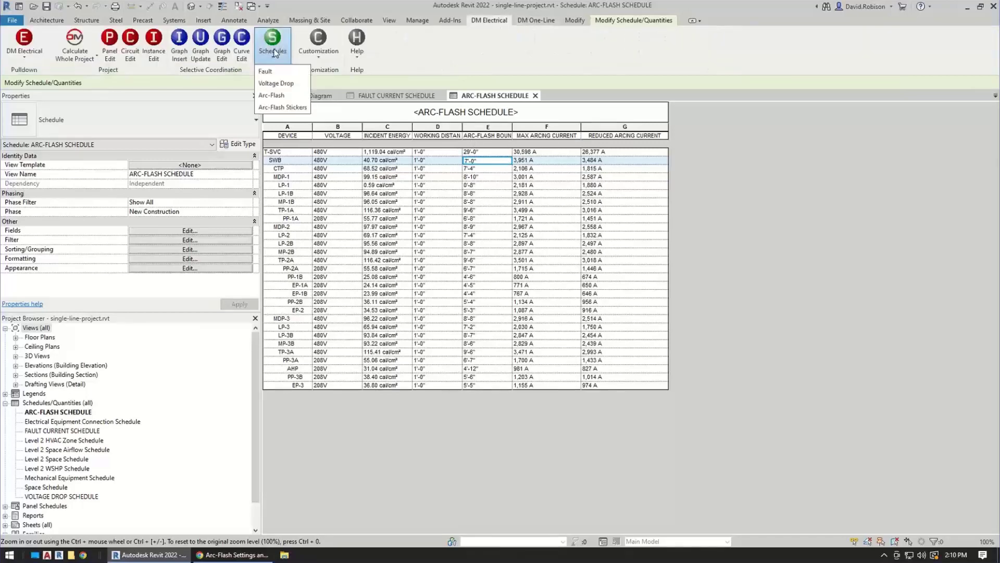
pyautogui.click(283, 107)
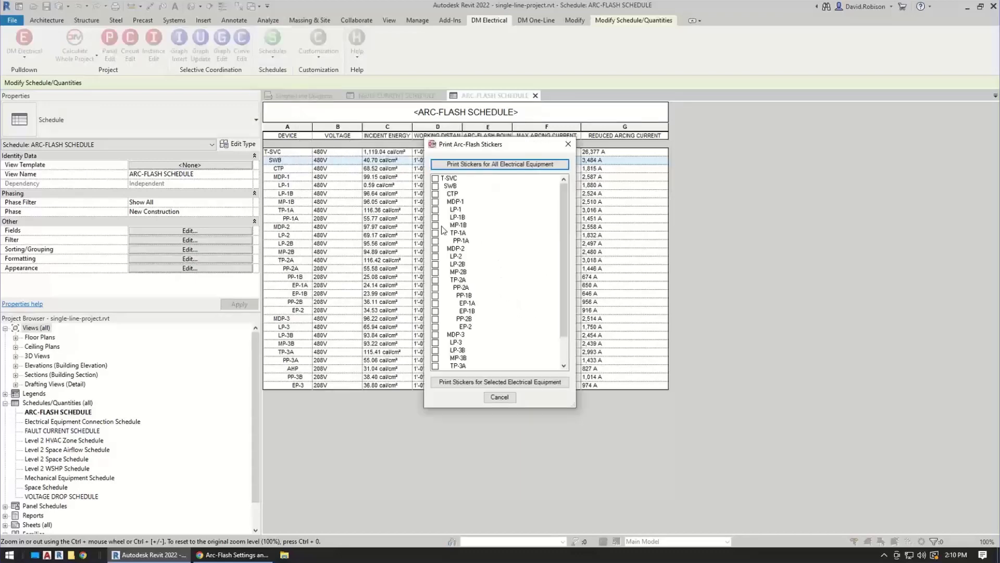
pyautogui.click(435, 210)
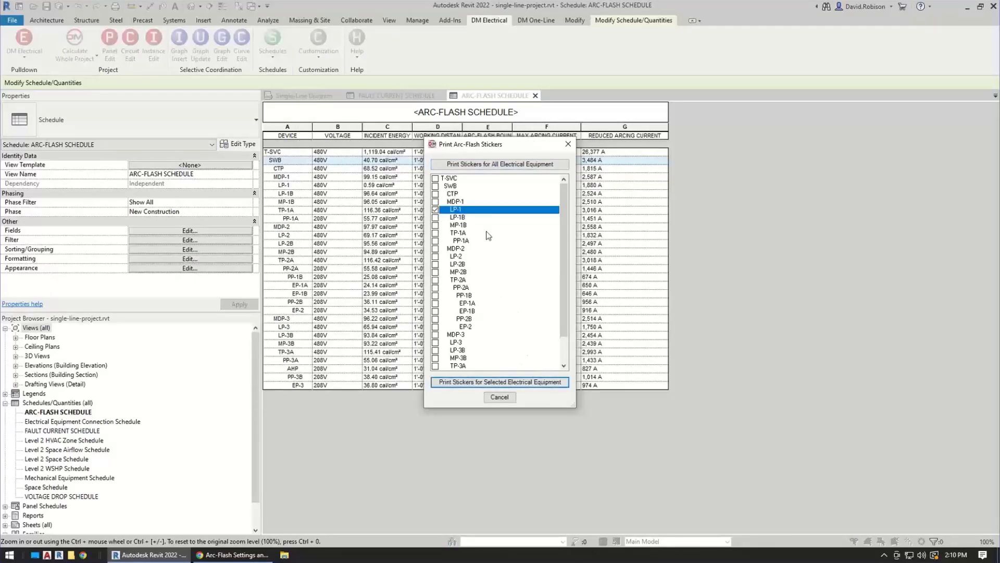
pyautogui.click(436, 218)
pyautogui.click(435, 225)
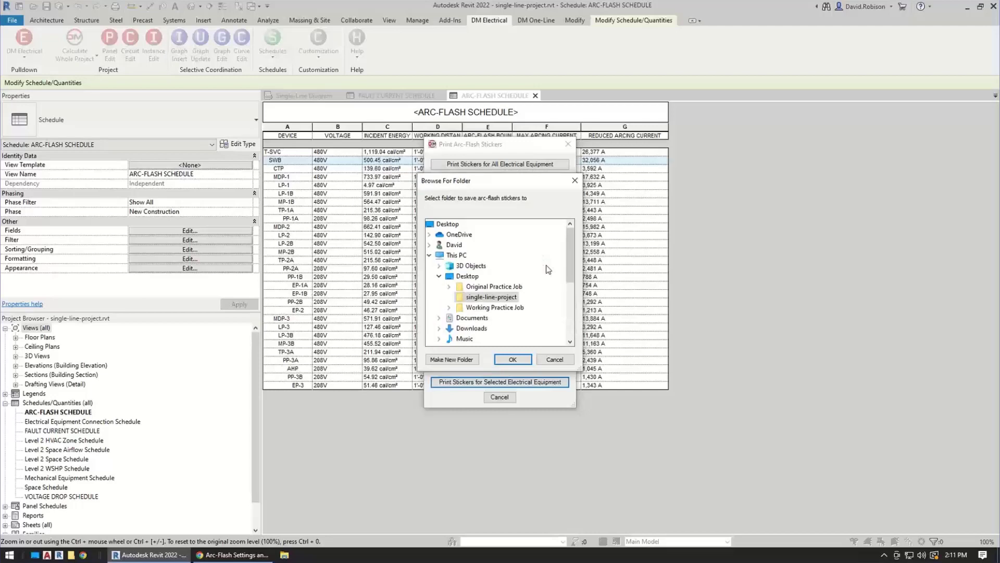
pyautogui.click(513, 359)
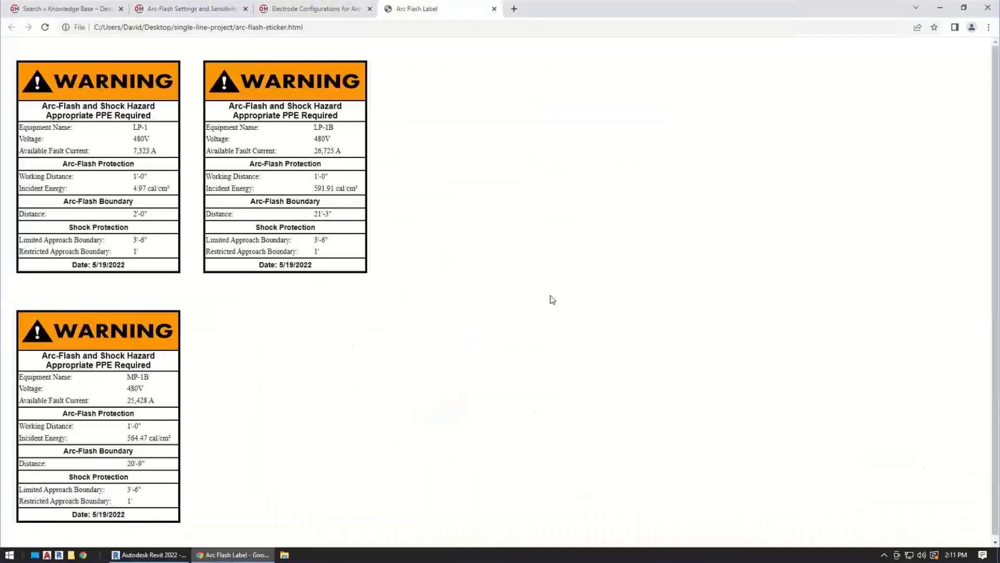